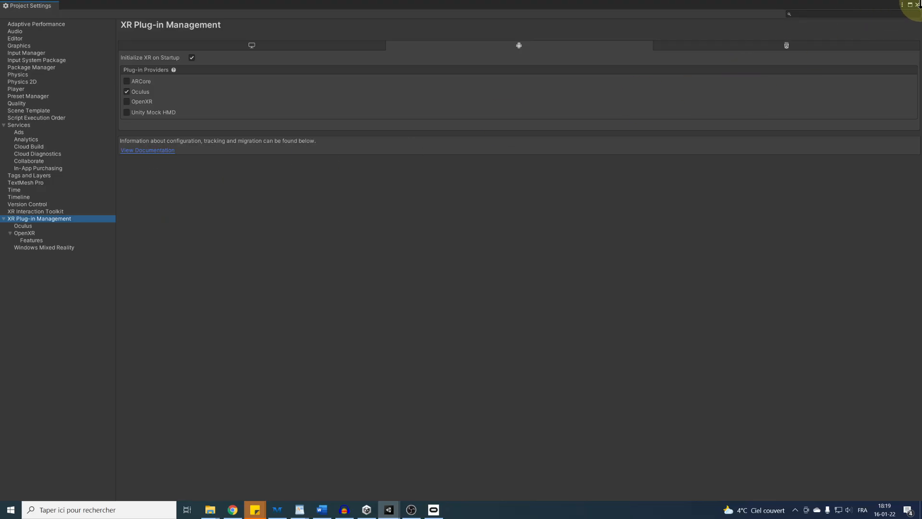
# - Close the Project Settings window and look over the XR Origin setup in the scene
pyautogui.click(917, 4)
pyautogui.click(518, 98)
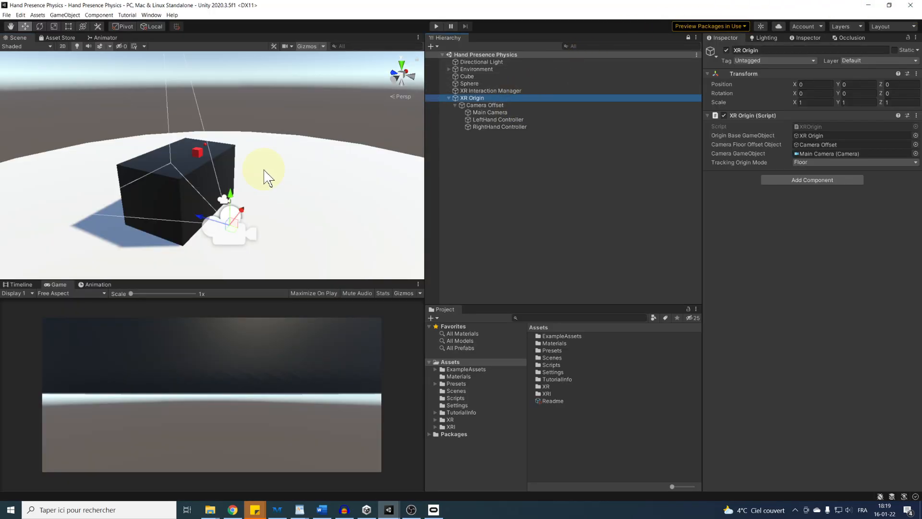
pyautogui.moveTo(264, 174); pyautogui.dragTo(253, 158, button='middle')
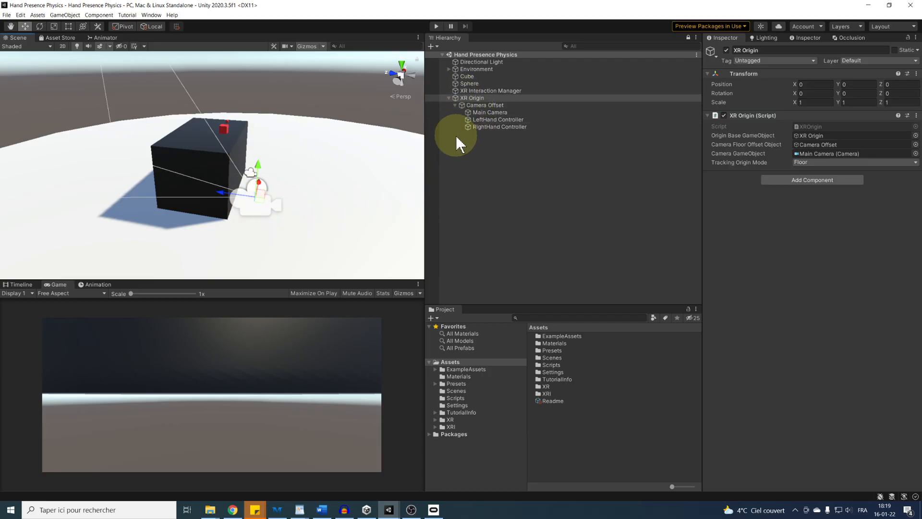
pyautogui.scroll(-1, 258, 128)
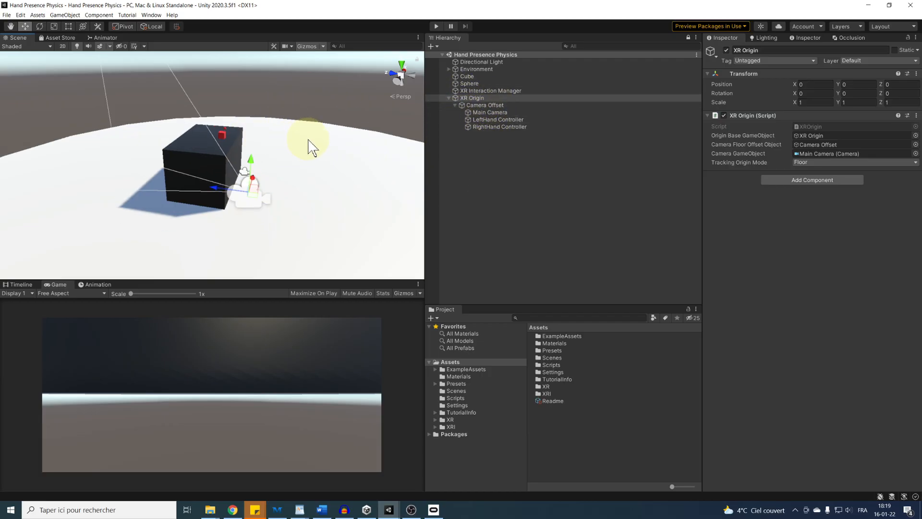
pyautogui.keyDown('alt'); pyautogui.moveTo(309, 140); pyautogui.dragTo(234, 158); pyautogui.keyUp('alt')
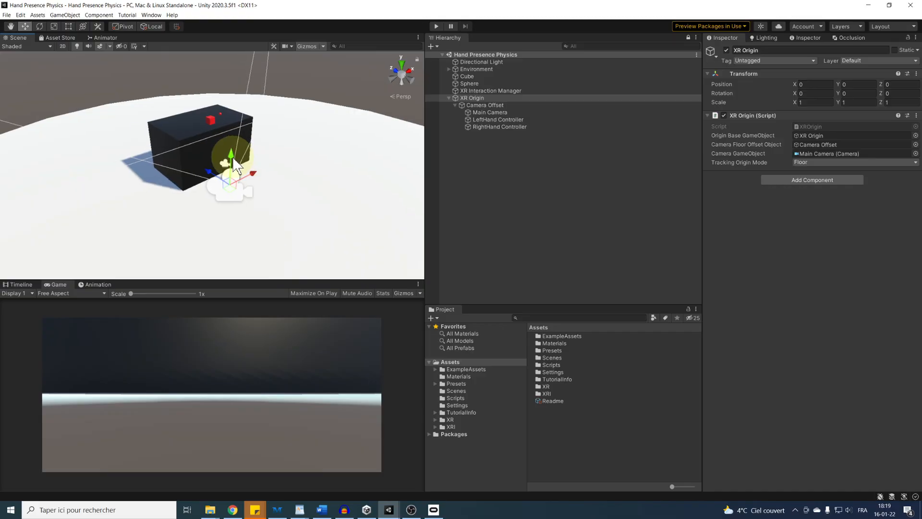
pyautogui.moveTo(235, 163); pyautogui.dragTo(315, 198, button='middle')
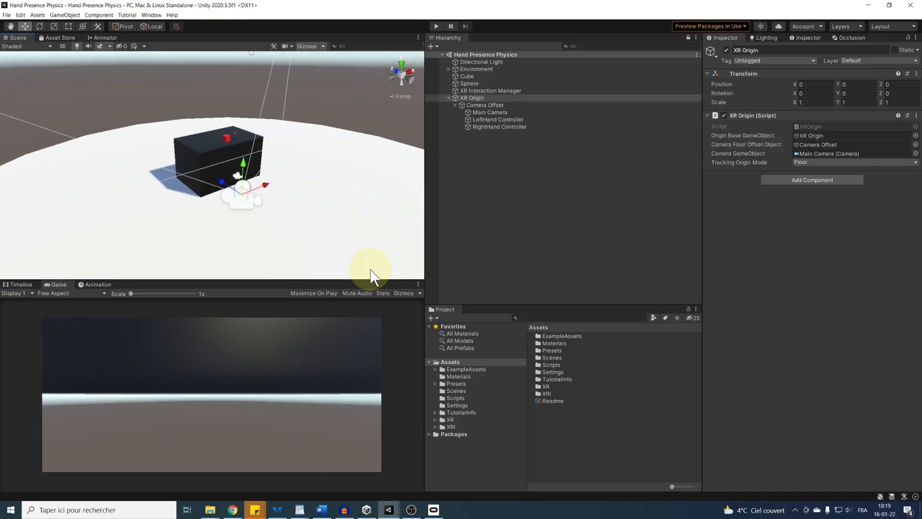
# - Enlarge the Scene view in both height and width
pyautogui.moveTo(374, 278); pyautogui.dragTo(373, 306)
pyautogui.moveTo(424, 290); pyautogui.dragTo(507, 294)
# - Examine the components of the ground, the black table, the red cube and the red sphere one by one
pyautogui.scroll(-6, 386, 245)
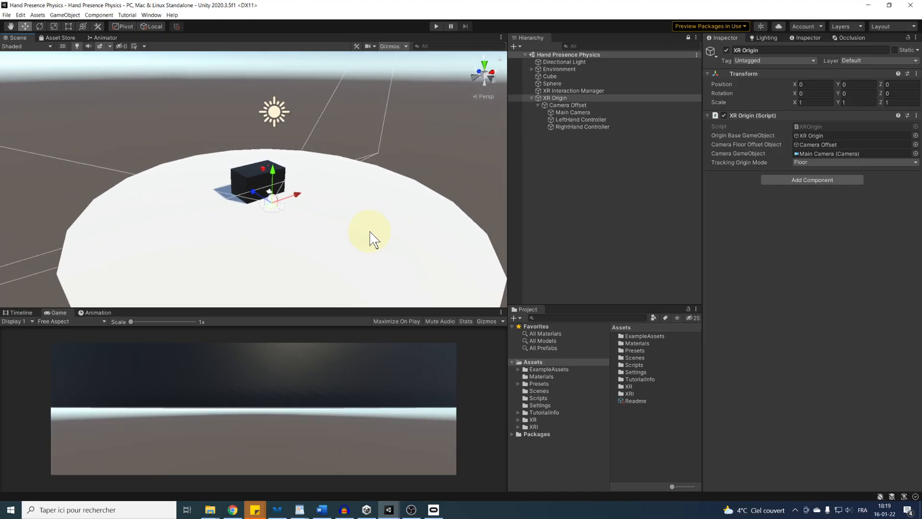
pyautogui.moveTo(355, 232); pyautogui.dragTo(355, 155, button='right')
pyautogui.click(358, 201)
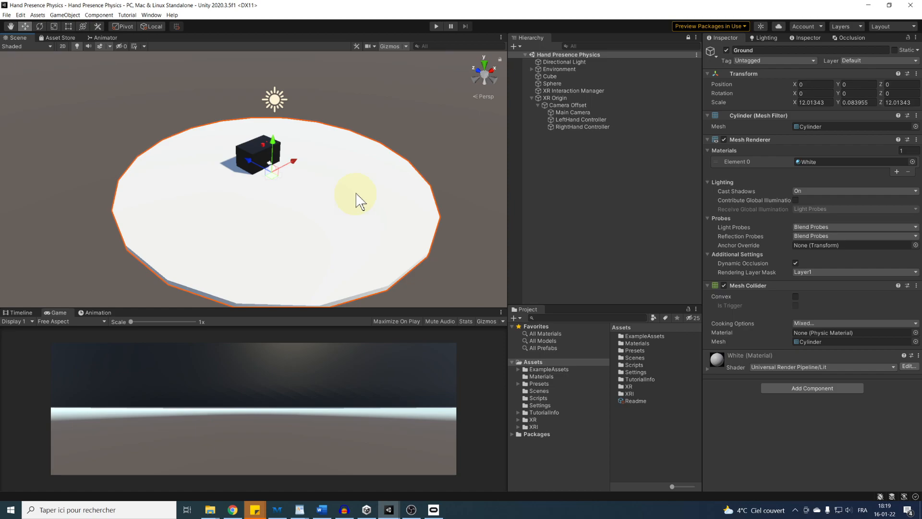
pyautogui.scroll(3, 267, 234)
pyautogui.click(259, 144)
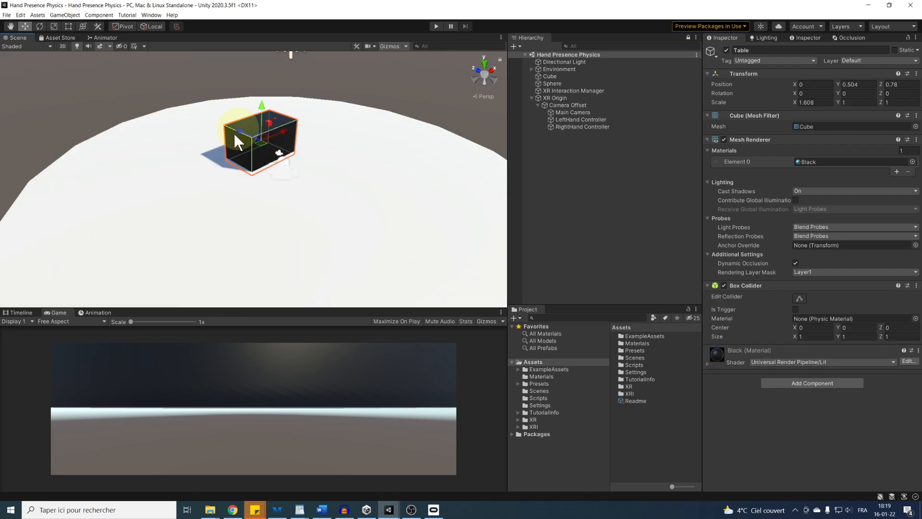
pyautogui.scroll(8, 241, 175)
pyautogui.moveTo(300, 91); pyautogui.dragTo(221, 187, button='middle')
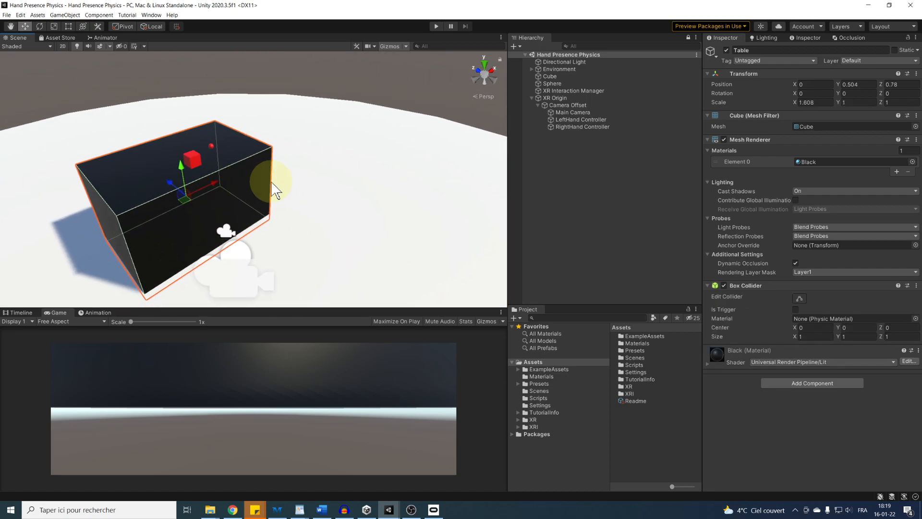
pyautogui.keyDown('alt'); pyautogui.moveTo(272, 189); pyautogui.dragTo(267, 137); pyautogui.keyUp('alt')
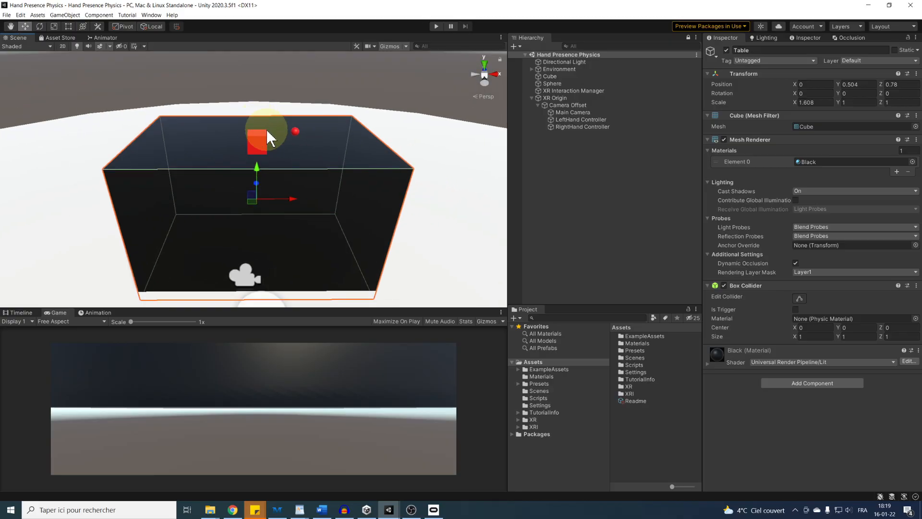
pyautogui.scroll(5, 261, 141)
pyautogui.click(257, 140)
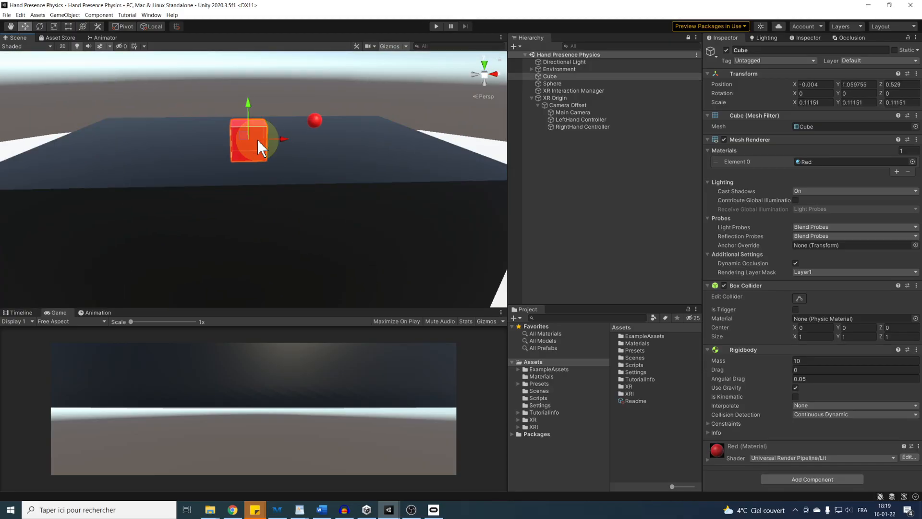
pyautogui.click(316, 121)
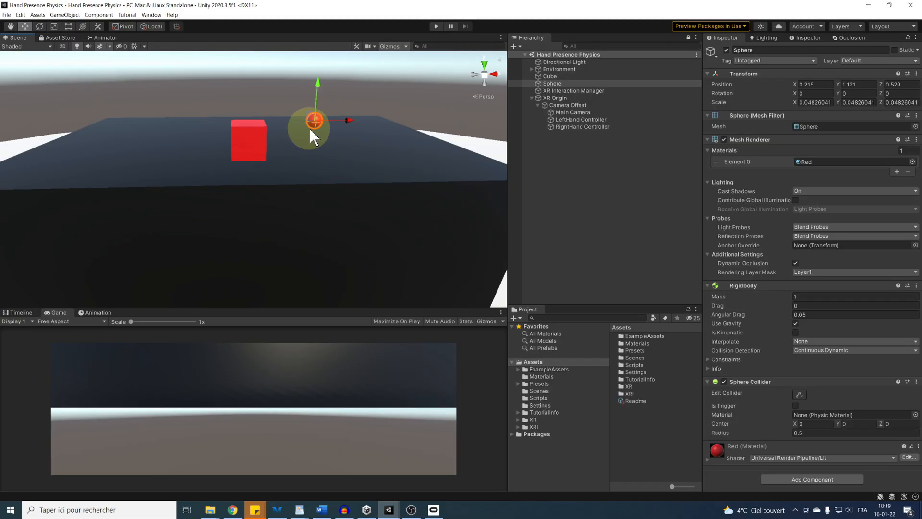
pyautogui.scroll(-6, 243, 230)
pyautogui.moveTo(296, 203); pyautogui.dragTo(327, 177, button='middle')
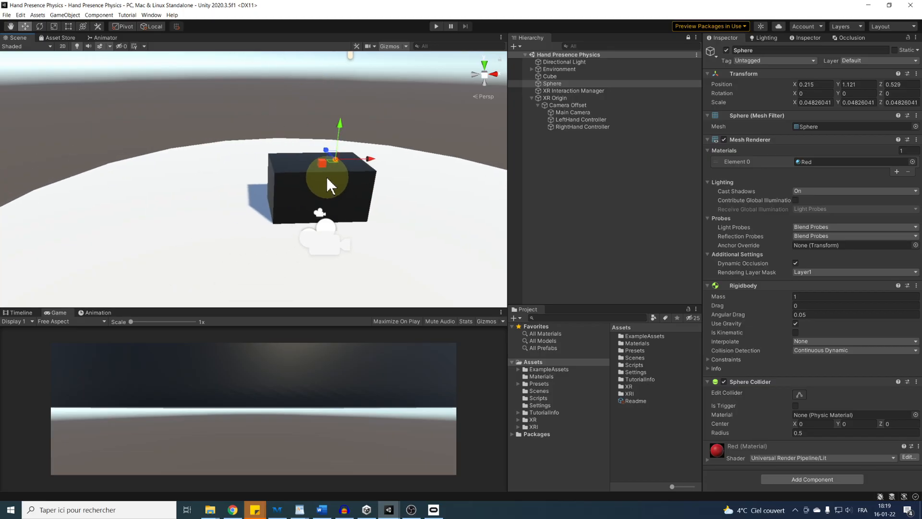
pyautogui.keyDown('alt'); pyautogui.moveTo(326, 176); pyautogui.dragTo(282, 182); pyautogui.keyUp('alt')
pyautogui.moveTo(281, 182); pyautogui.dragTo(354, 163, button='middle')
pyautogui.scroll(2, 361, 167)
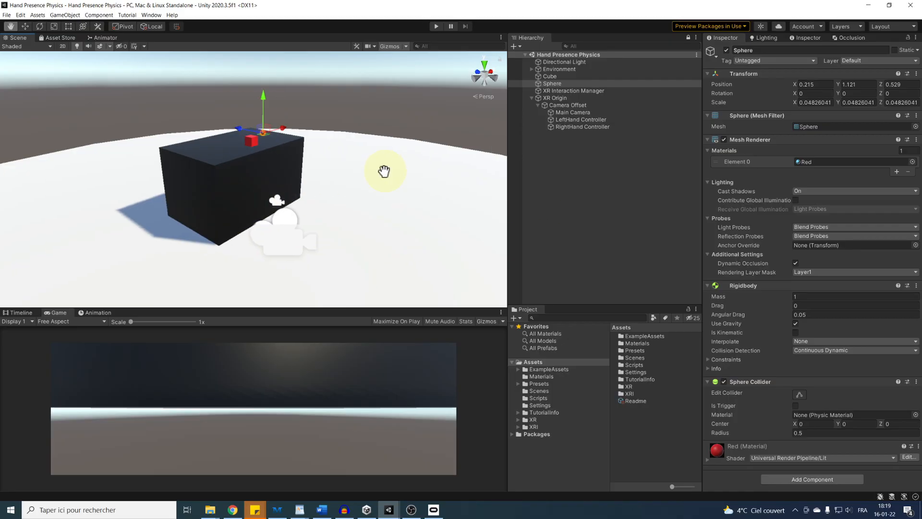
pyautogui.keyDown('alt'); pyautogui.moveTo(379, 169); pyautogui.dragTo(329, 174); pyautogui.keyUp('alt')
pyautogui.scroll(3, 324, 158)
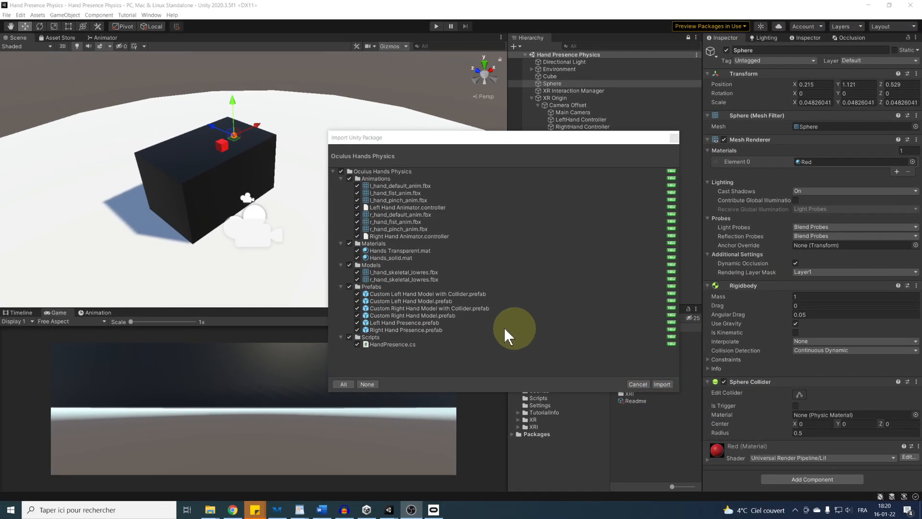
# - Import the complete Oculus Hands Physics package and open its Prefabs folder with the full prefab names readable
pyautogui.click(661, 384)
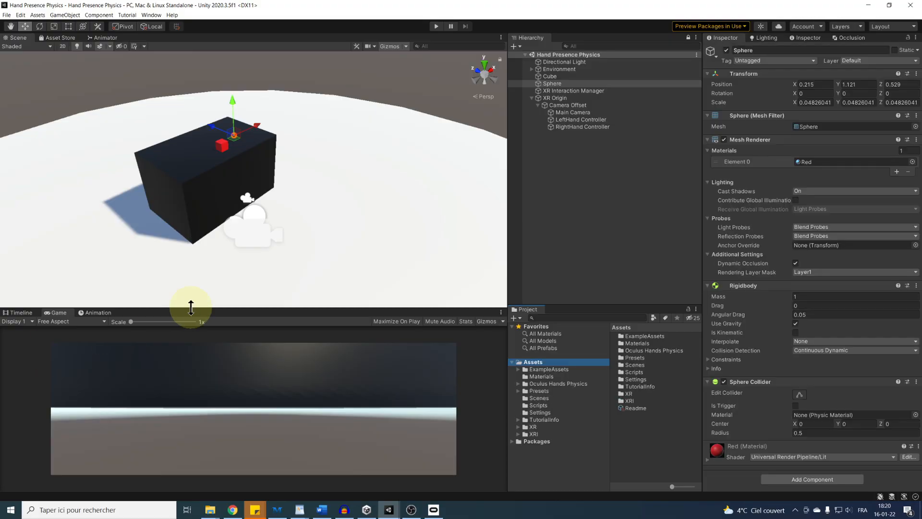
pyautogui.click(567, 384)
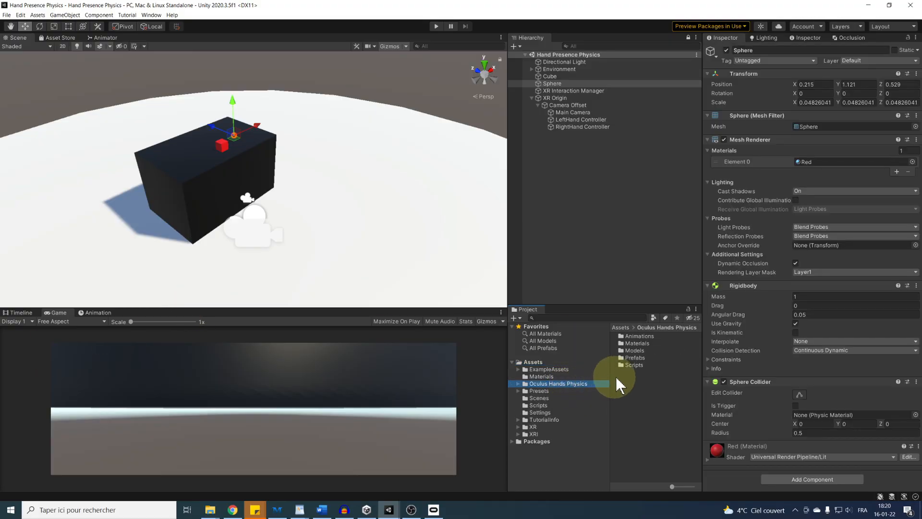
pyautogui.doubleClick(634, 357)
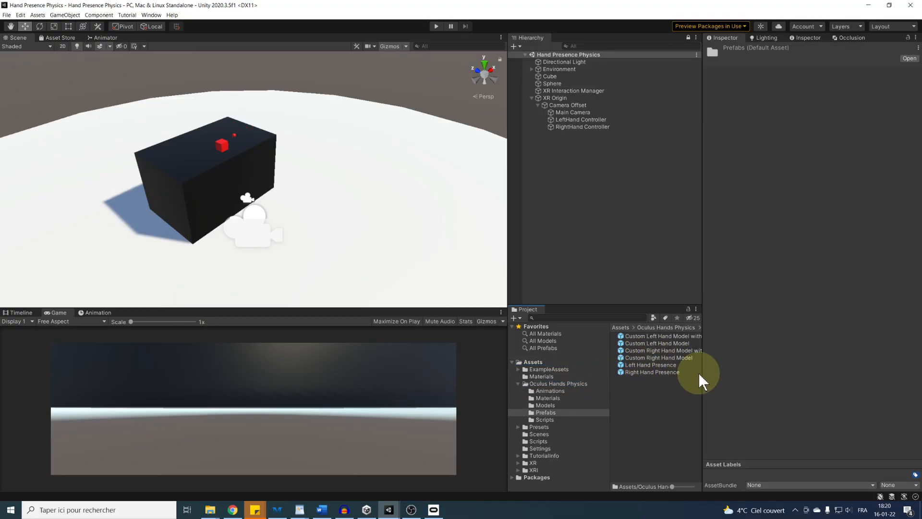
pyautogui.moveTo(698, 373); pyautogui.dragTo(758, 376)
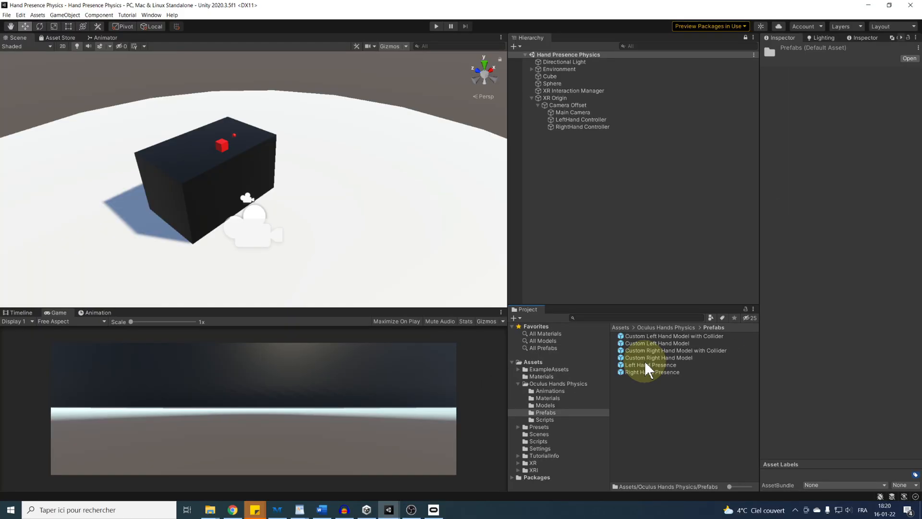
# - Add the Left Hand Presence prefab as a child of LeftHand Controller and Right Hand Presence as a child of RightHand Controller
pyautogui.moveTo(645, 362); pyautogui.dragTo(592, 120)
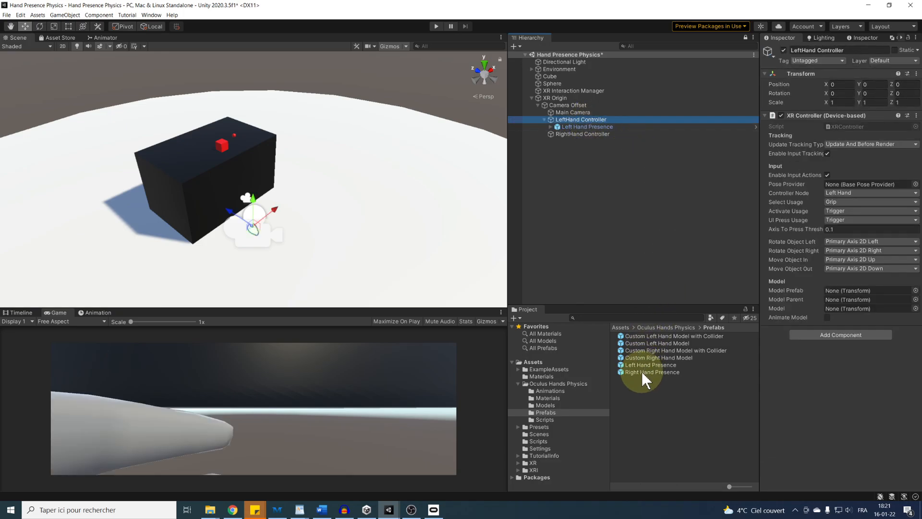
pyautogui.moveTo(642, 371); pyautogui.dragTo(603, 210)
pyautogui.moveTo(561, 137); pyautogui.dragTo(563, 131)
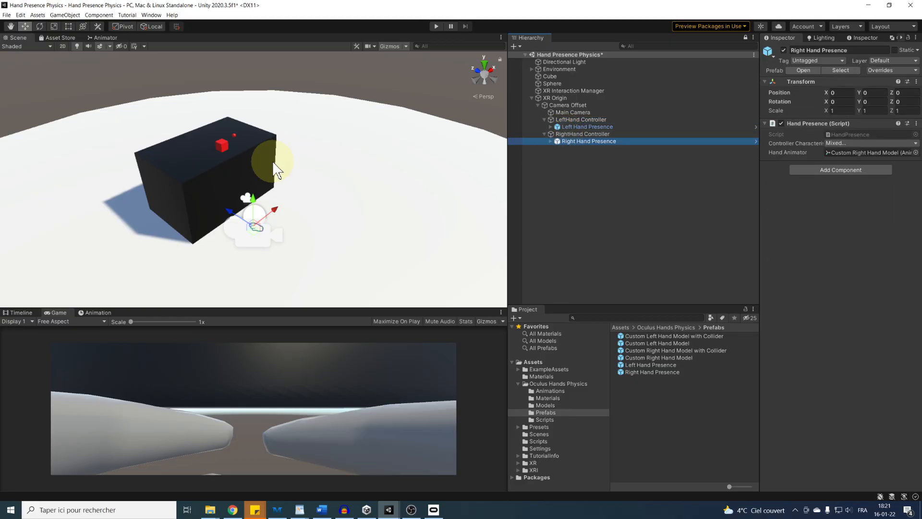
# - Examine the hands:Rhand mesh inside Right Hand Presence and the shader options of its Hands_solid material
pyautogui.press('f')
pyautogui.keyDown('alt'); pyautogui.moveTo(278, 202); pyautogui.dragTo(324, 154); pyautogui.keyUp('alt')
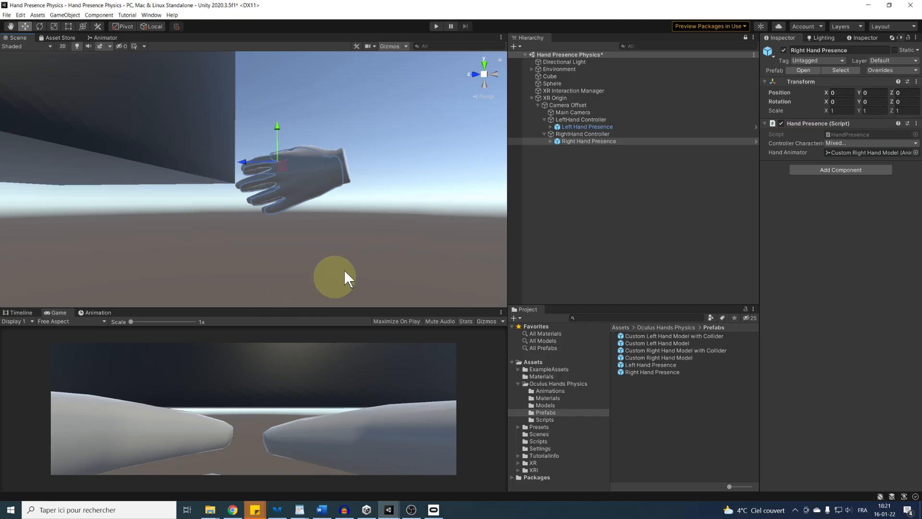
pyautogui.keyDown('alt'); pyautogui.moveTo(246, 213); pyautogui.dragTo(328, 229); pyautogui.keyUp('alt')
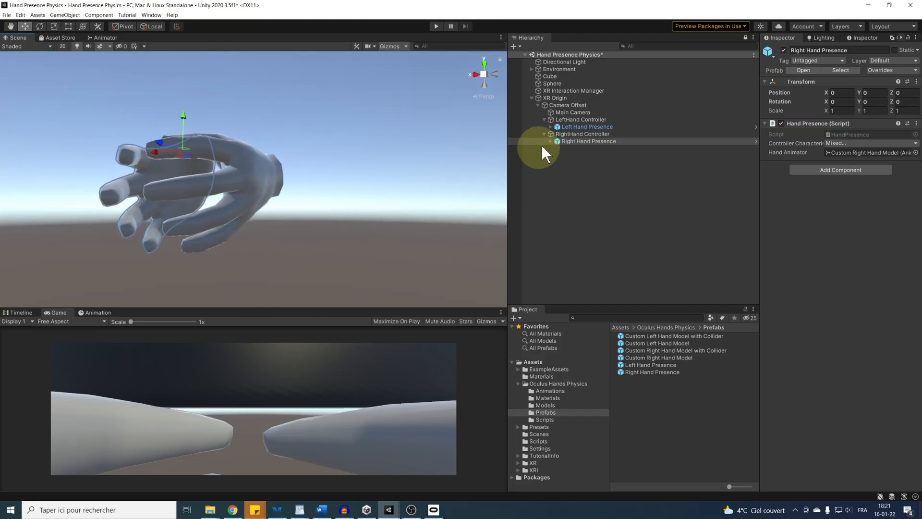
pyautogui.click(552, 142)
pyautogui.click(557, 149)
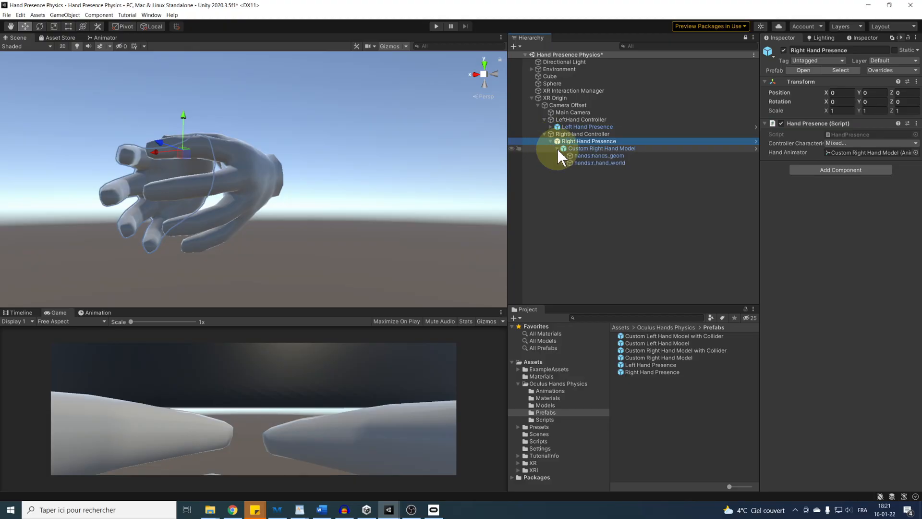
pyautogui.click(562, 156)
pyautogui.click(583, 163)
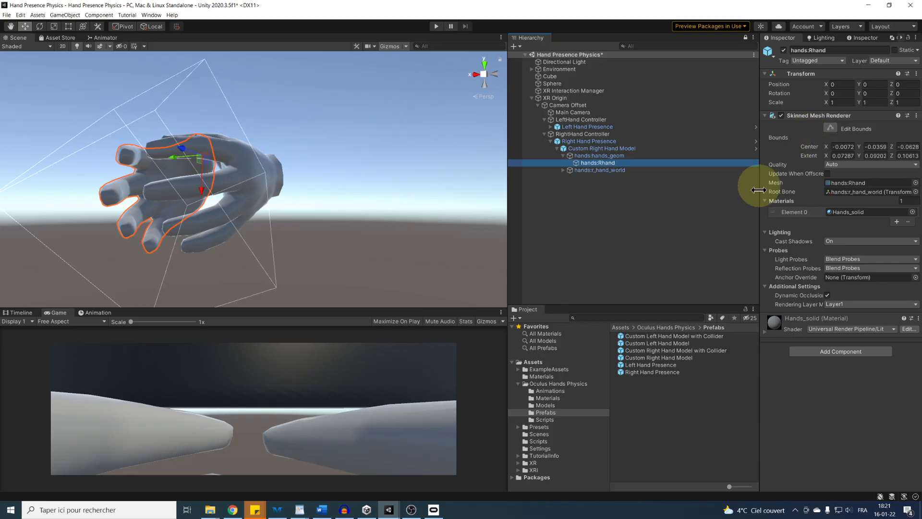
pyautogui.click(821, 331)
pyautogui.scroll(-2, 829, 439)
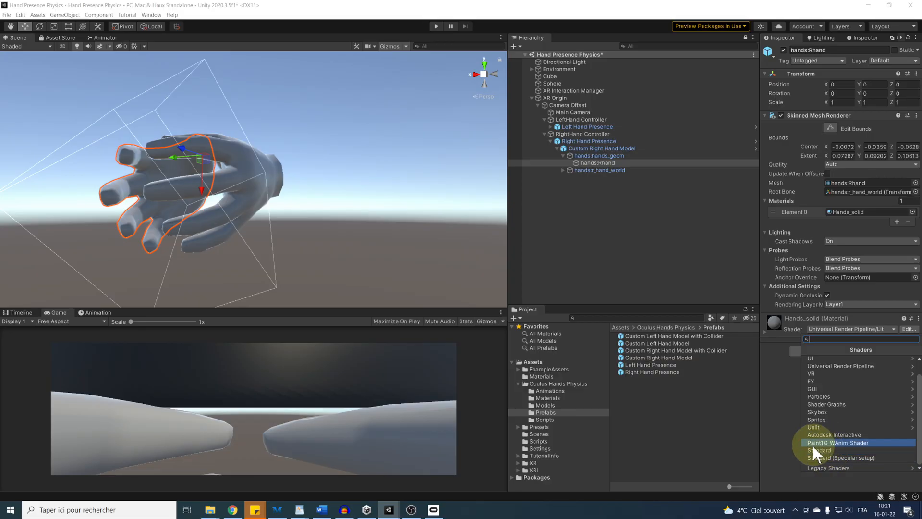
pyautogui.click(779, 401)
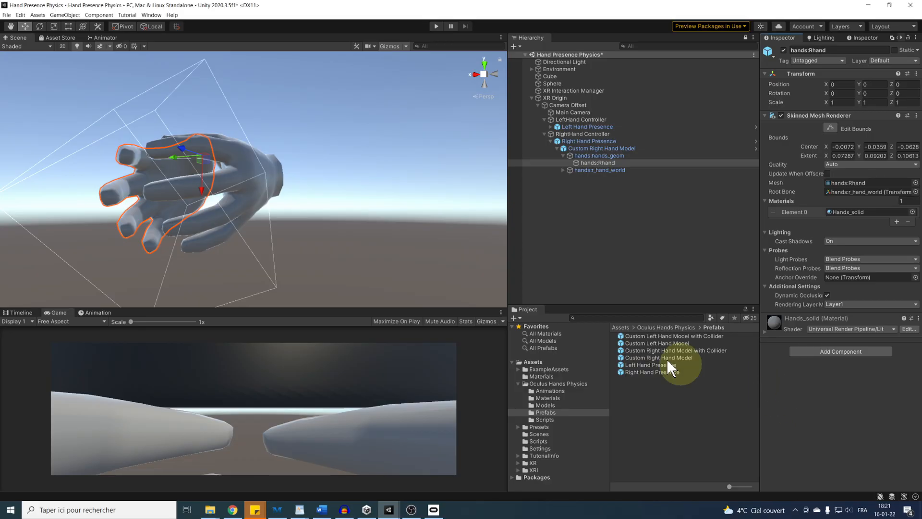
# - Collapse the Right Hand Presence hierarchy and examine both hand models from several angles
pyautogui.moveTo(235, 182); pyautogui.dragTo(375, 216, button='middle')
pyautogui.moveTo(287, 202); pyautogui.dragTo(378, 221, button='right')
pyautogui.moveTo(288, 204); pyautogui.dragTo(343, 196, button='middle')
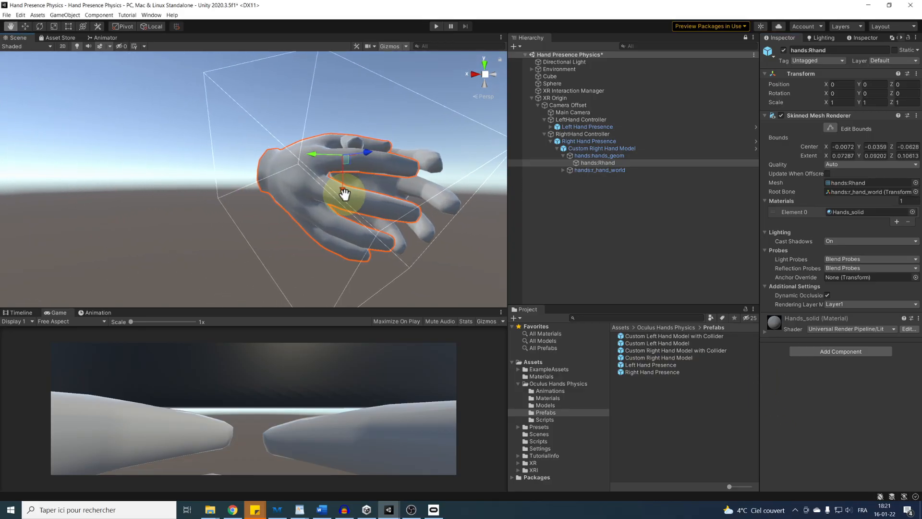
pyautogui.moveTo(245, 193); pyautogui.dragTo(298, 209, button='right')
pyautogui.click(550, 141)
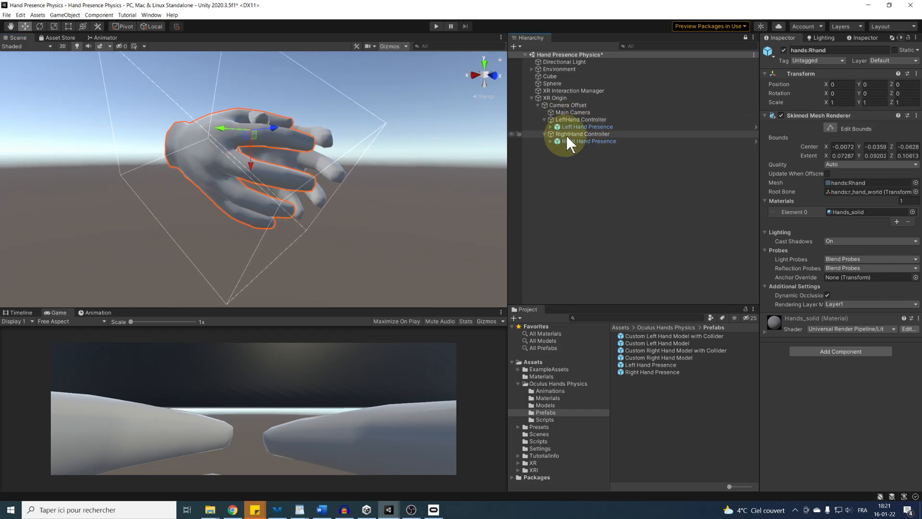
pyautogui.scroll(-5, 343, 215)
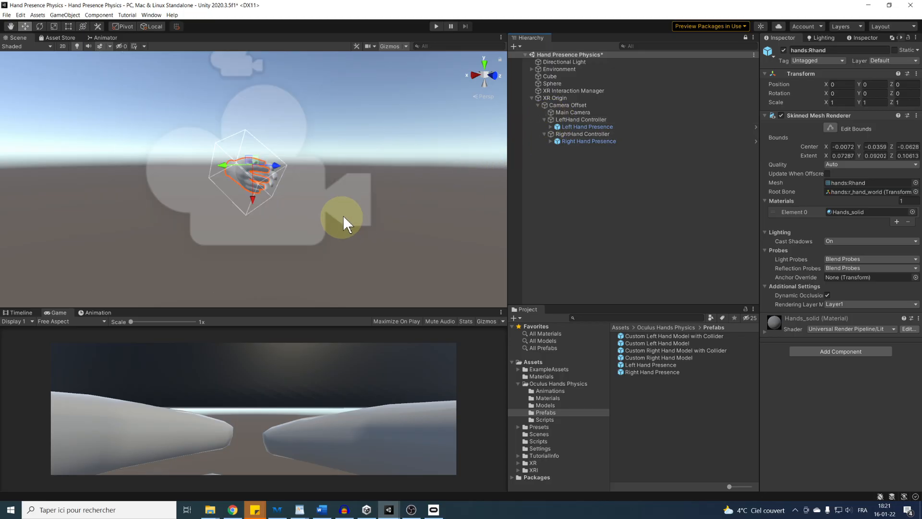
pyautogui.moveTo(343, 214); pyautogui.dragTo(313, 212, button='middle')
pyautogui.scroll(4, 312, 212)
pyautogui.keyDown('alt'); pyautogui.moveTo(317, 210); pyautogui.dragTo(300, 201); pyautogui.keyUp('alt')
pyautogui.moveTo(312, 200); pyautogui.dragTo(249, 181, button='middle')
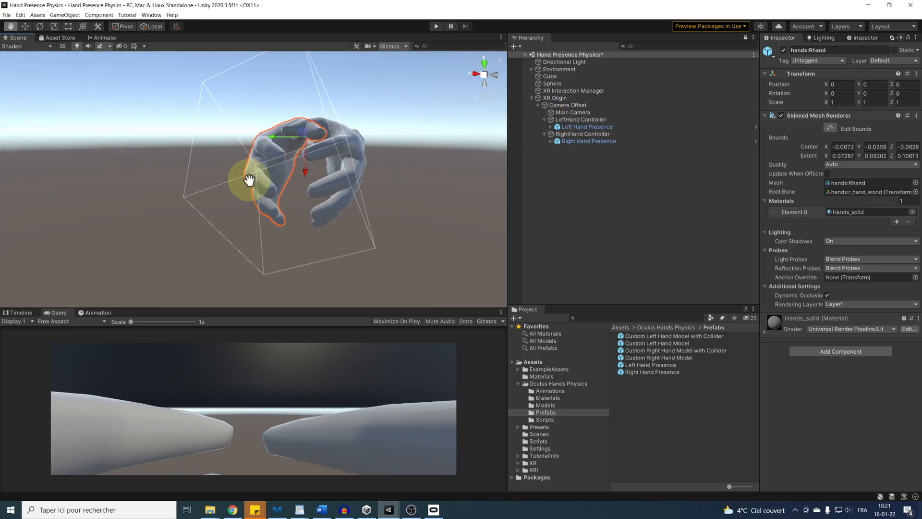
pyautogui.keyDown('alt'); pyautogui.moveTo(249, 181); pyautogui.dragTo(283, 193); pyautogui.keyUp('alt')
pyautogui.click(574, 197)
pyautogui.keyDown('alt'); pyautogui.moveTo(351, 192); pyautogui.dragTo(326, 182); pyautogui.keyUp('alt')
pyautogui.moveTo(326, 182); pyautogui.dragTo(261, 166, button='middle')
pyautogui.keyDown('alt'); pyautogui.moveTo(375, 185); pyautogui.dragTo(243, 197); pyautogui.keyUp('alt')
pyautogui.moveTo(362, 156); pyautogui.dragTo(245, 173, button='middle')
pyautogui.moveTo(399, 153); pyautogui.dragTo(331, 161, button='middle')
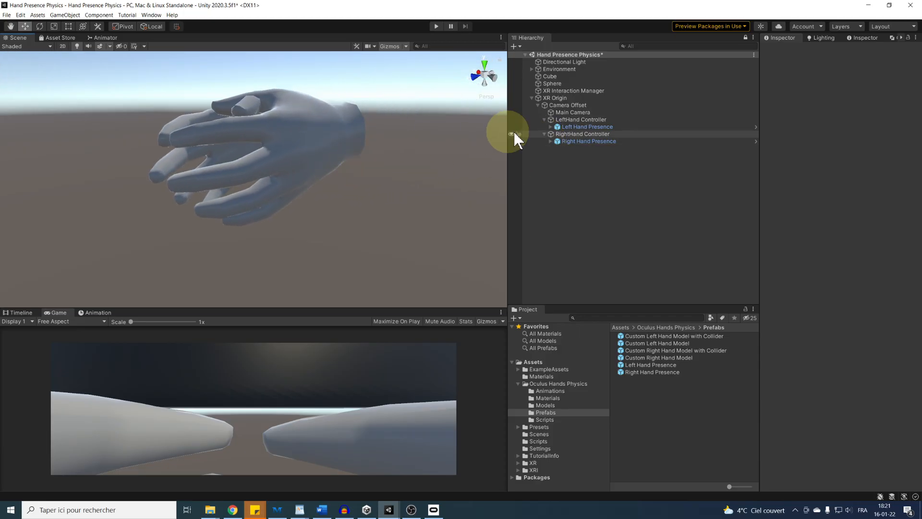
# - Select Right Hand Presence and run the scene in play mode to test the hands
pyautogui.click(574, 138)
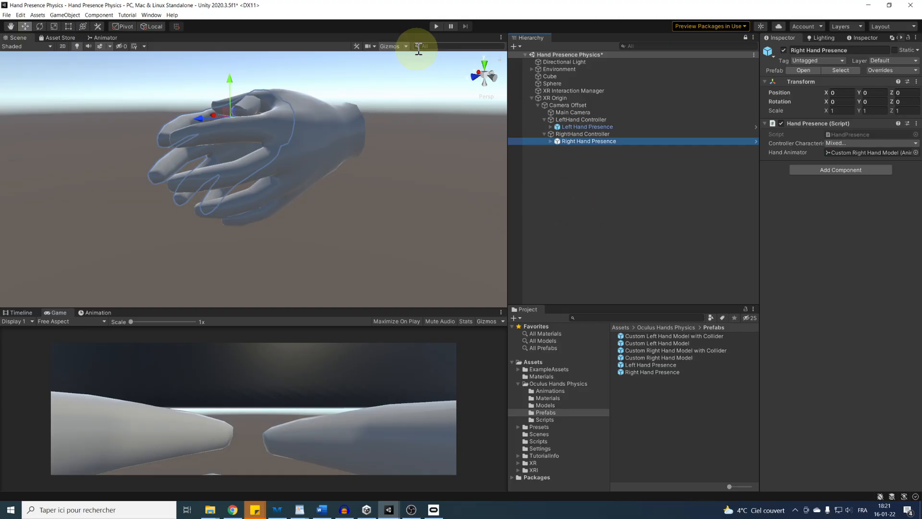
pyautogui.click(436, 27)
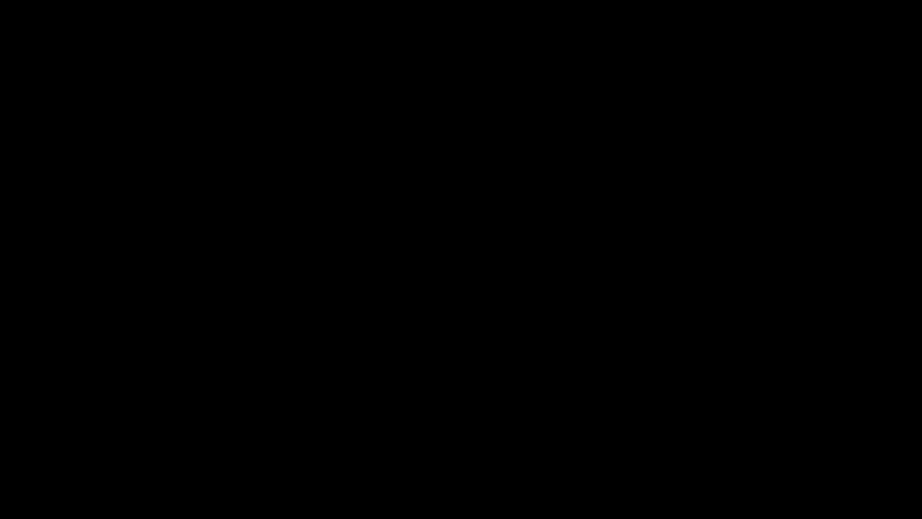
# - Duplicate Left Hand Presence and Right Hand Presence under their respective controllers
pyautogui.click(563, 126)
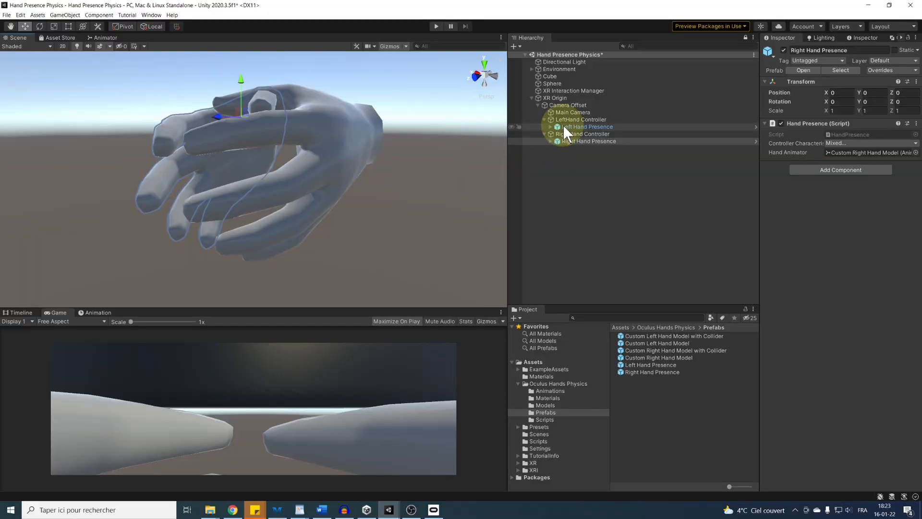
pyautogui.click(565, 128)
pyautogui.keyDown('ctrl'); pyautogui.click(565, 142); pyautogui.keyUp('ctrl')
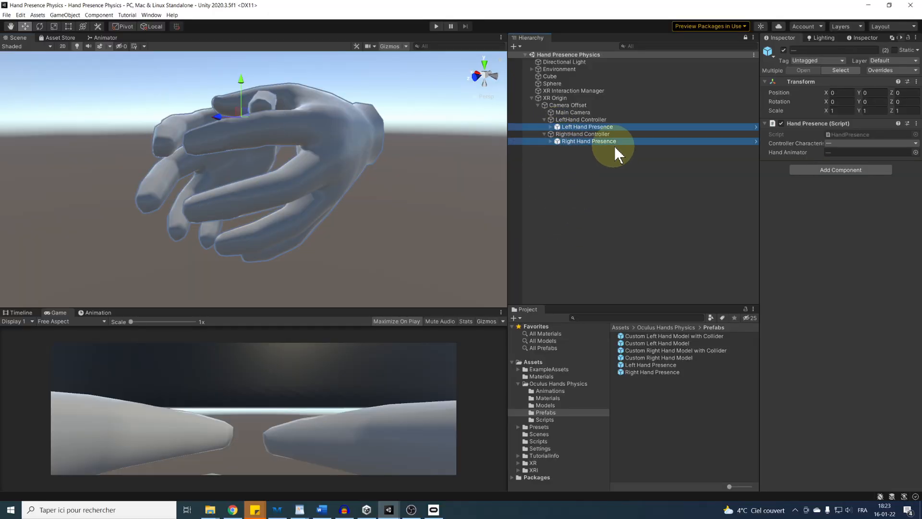
pyautogui.hotkey('ctrl', 'd')
# - Rename the two copies Left Hand Presence Physics and Right Hand Presence Physics
pyautogui.click(580, 127)
pyautogui.click(589, 134)
pyautogui.press('F2')
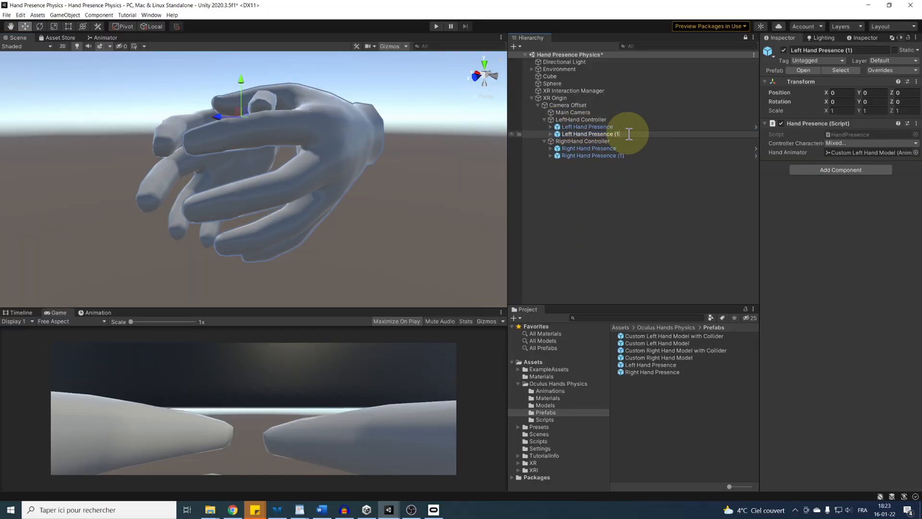
pyautogui.write('Physics')
pyautogui.press('Return')
pyautogui.click(623, 156)
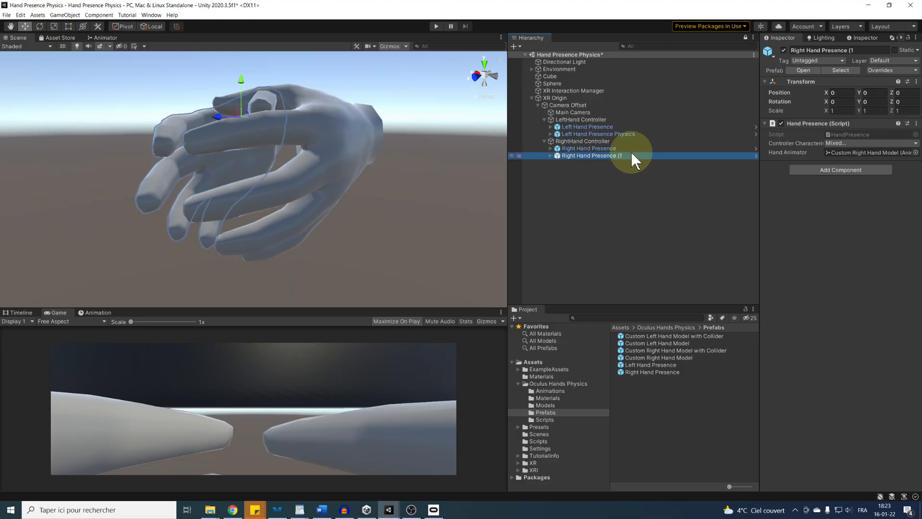
pyautogui.press('F2')
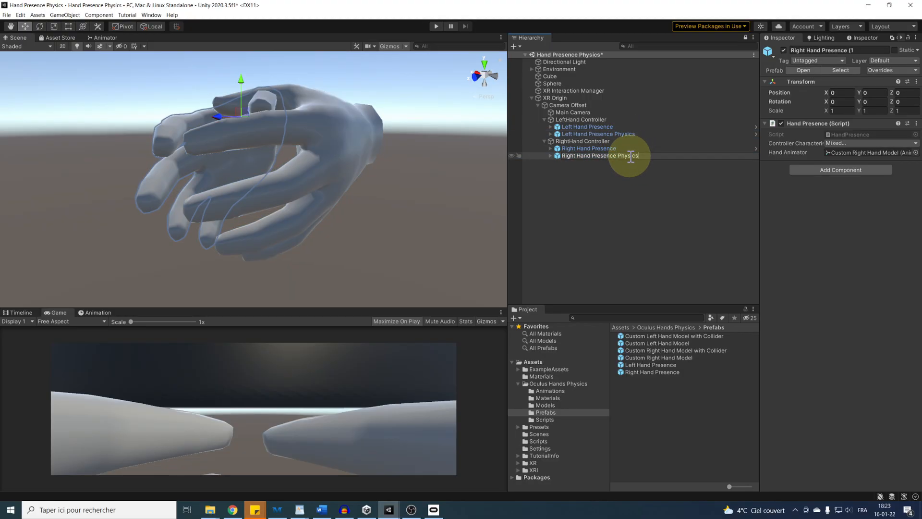
pyautogui.write('Physics')
pyautogui.press('Return')
# - Unpack the prefab instances Left Hand Presence Physics and Right Hand Presence Physics
pyautogui.keyDown('ctrl'); pyautogui.click(594, 134); pyautogui.keyUp('ctrl')
pyautogui.rightClick(595, 134)
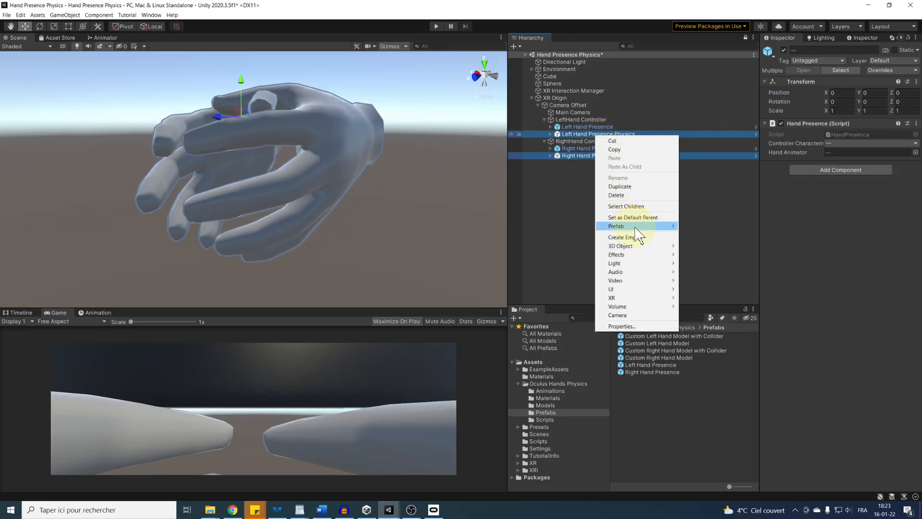
pyautogui.moveTo(637, 226)
pyautogui.click(698, 235)
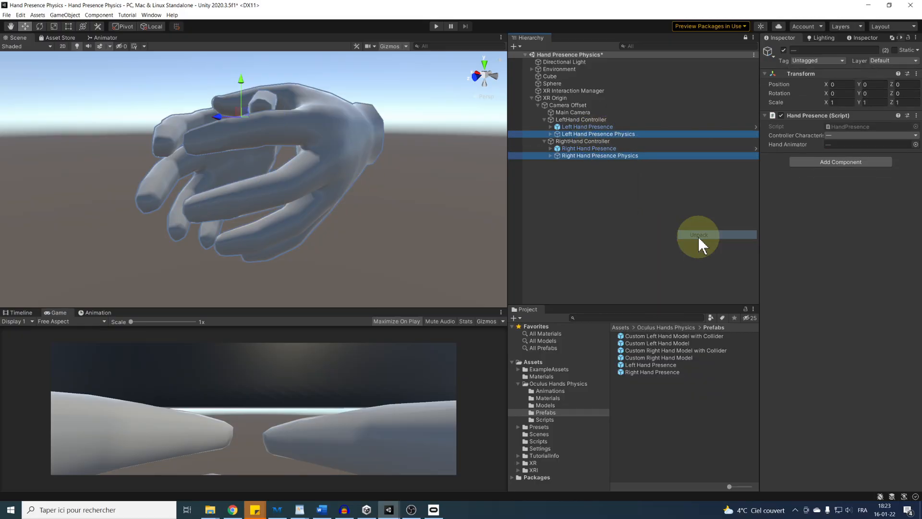
pyautogui.click(635, 200)
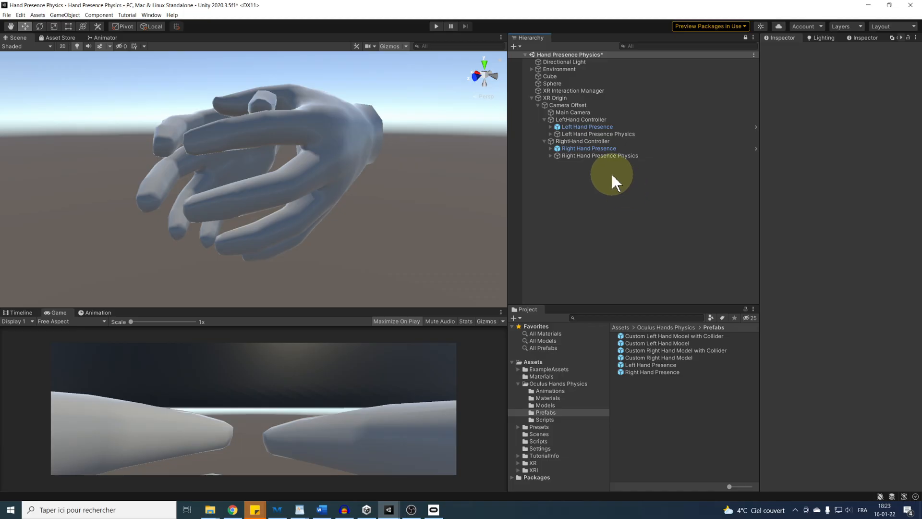
# - Deactivate the original Left Hand Presence and Right Hand Presence objects
pyautogui.click(587, 148)
pyautogui.keyDown('ctrl'); pyautogui.click(587, 127); pyautogui.keyUp('ctrl')
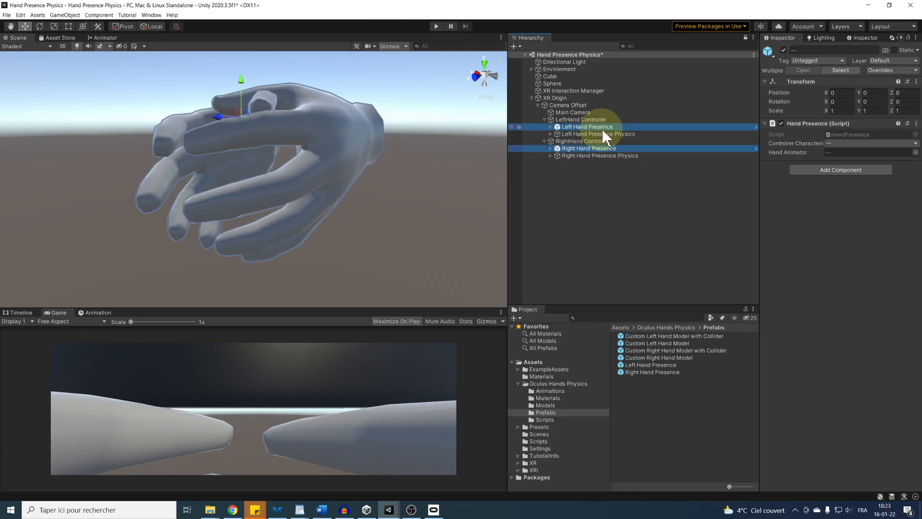
pyautogui.click(783, 51)
pyautogui.click(637, 184)
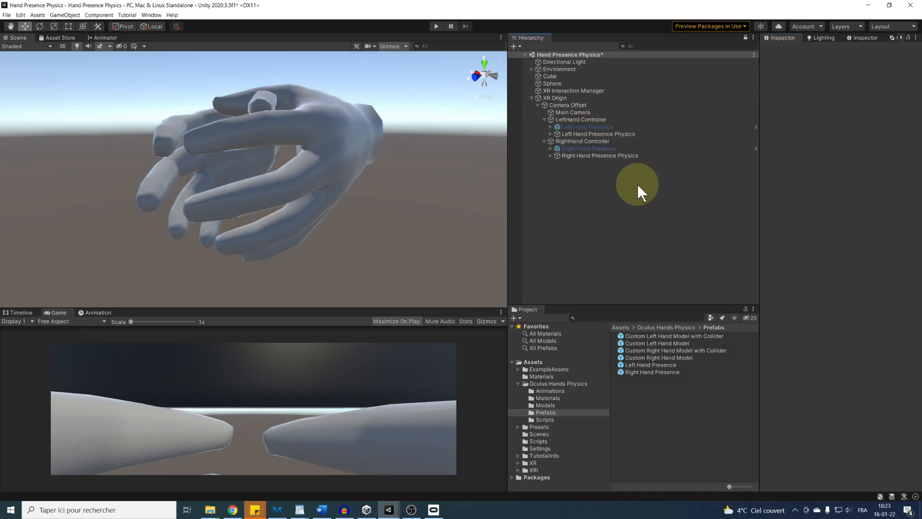
# - Add a Capsule Collider to bone hands:b_l_index3 in Left Hand Presence Physics, with X-Axis direction, radius 0.01 and height 0.05
pyautogui.moveTo(306, 182); pyautogui.dragTo(361, 171, button='middle')
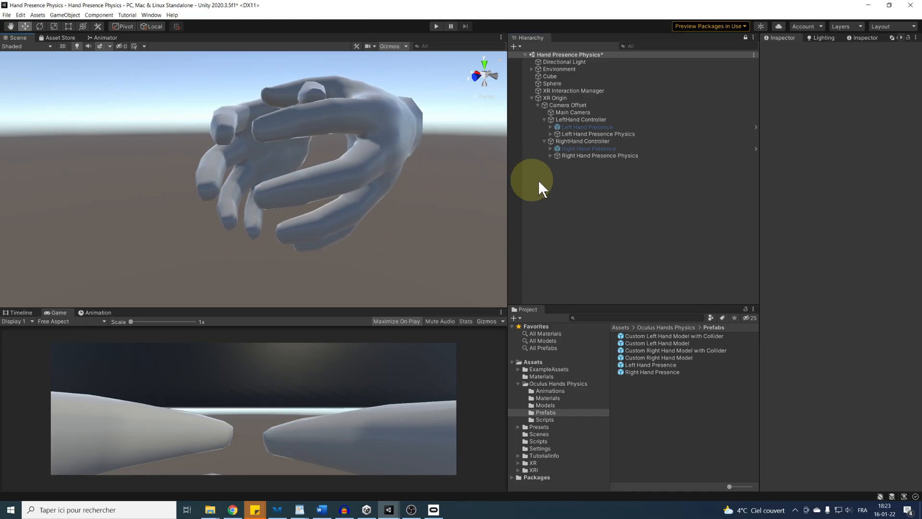
pyautogui.click(572, 133)
pyautogui.click(551, 134)
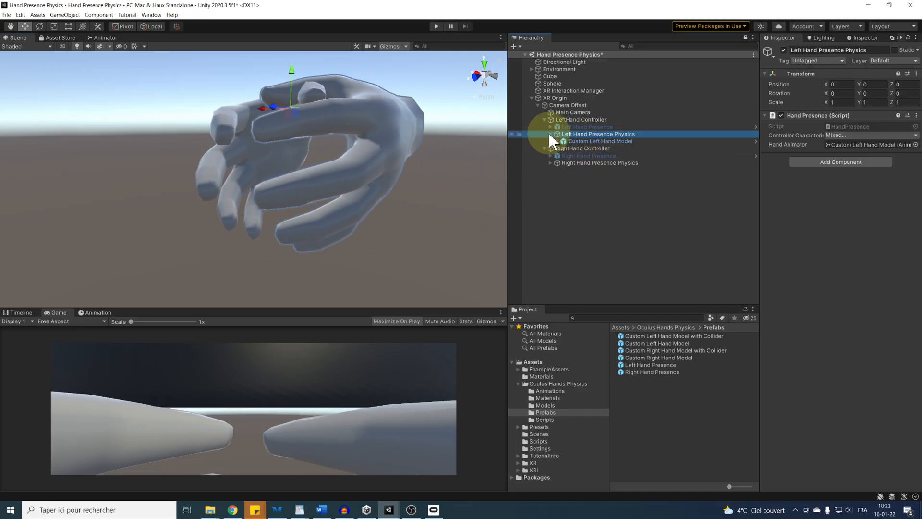
pyautogui.click(555, 139)
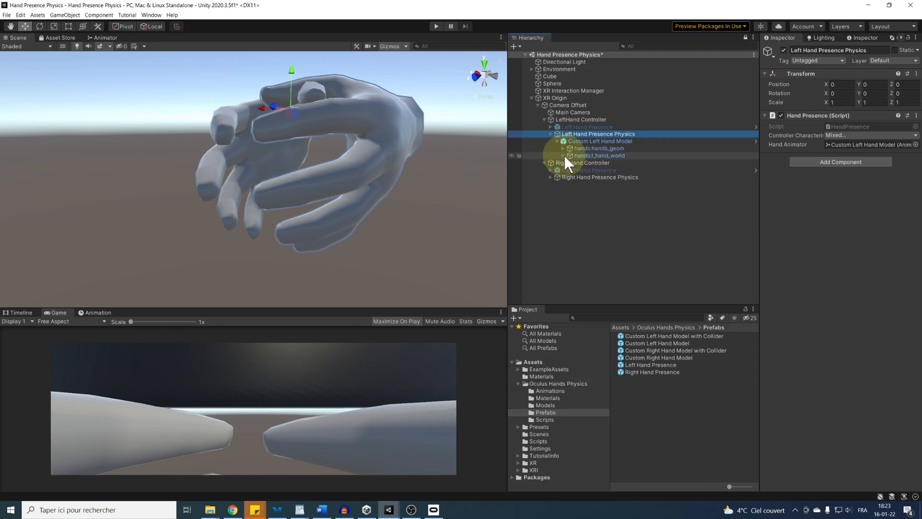
pyautogui.click(565, 156)
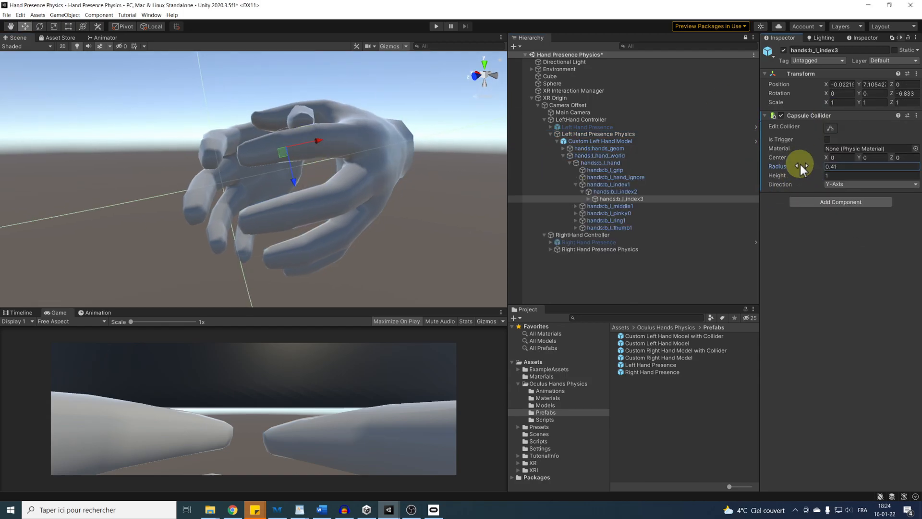
pyautogui.moveTo(413, 161); pyautogui.dragTo(315, 161, button='middle')
pyautogui.click(868, 184)
pyautogui.click(861, 194)
pyautogui.moveTo(805, 174)
pyautogui.mouseDown()
pyautogui.moveTo(832, 169)
pyautogui.moveTo(791, 175)
pyautogui.moveTo(796, 166)
pyautogui.moveTo(807, 176)
pyautogui.moveTo(792, 178)
pyautogui.mouseUp()
pyautogui.click(835, 167)
pyautogui.write('0.01')
pyautogui.click(841, 174)
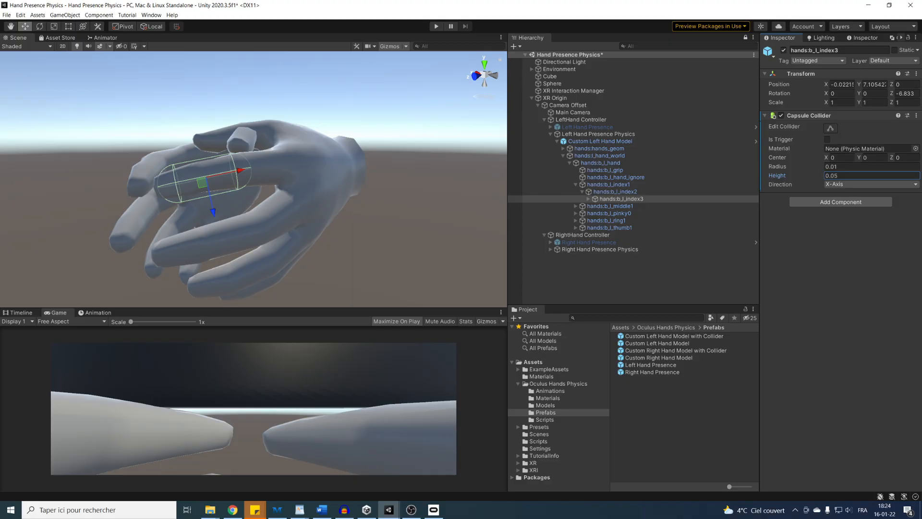
pyautogui.hotkey('alt', 'Tab')
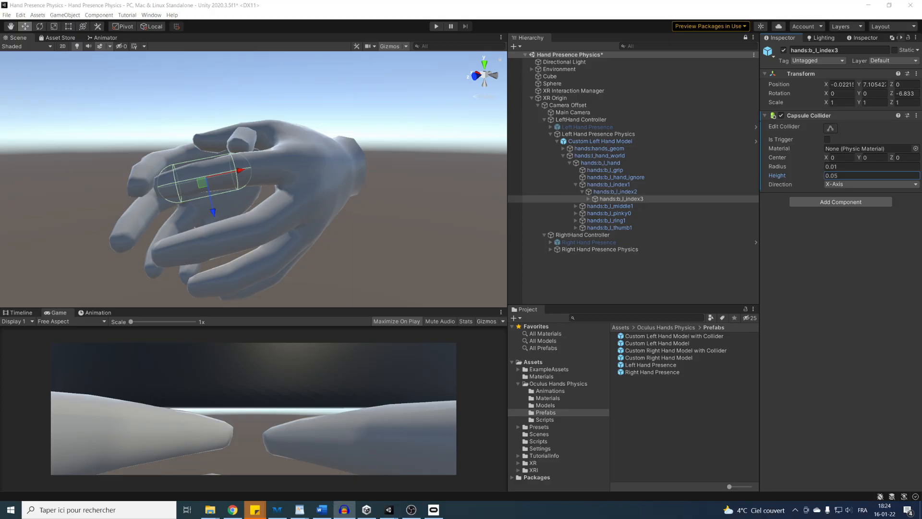
pyautogui.click(627, 193)
pyautogui.click(627, 198)
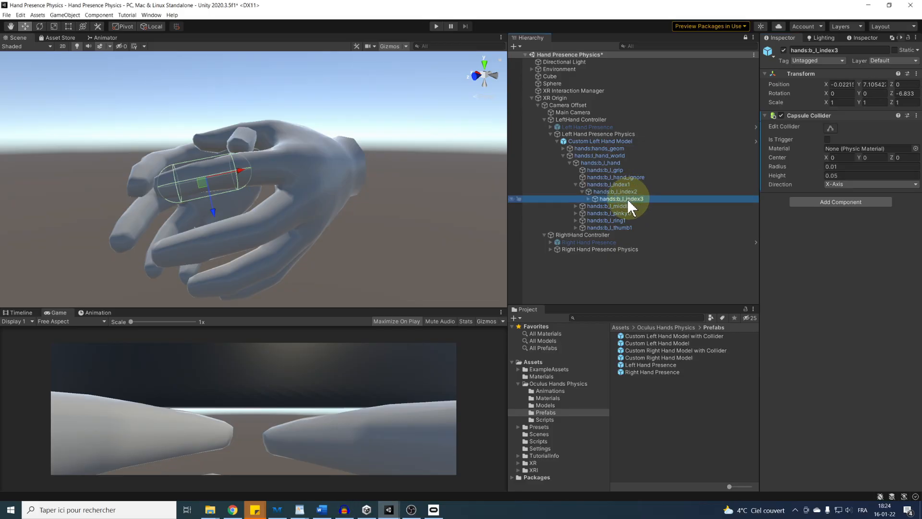
# - Replace Custom Left Hand Model inside Left Hand Presence Physics with the Custom Left Hand Model with Collider prefab
pyautogui.click(763, 477)
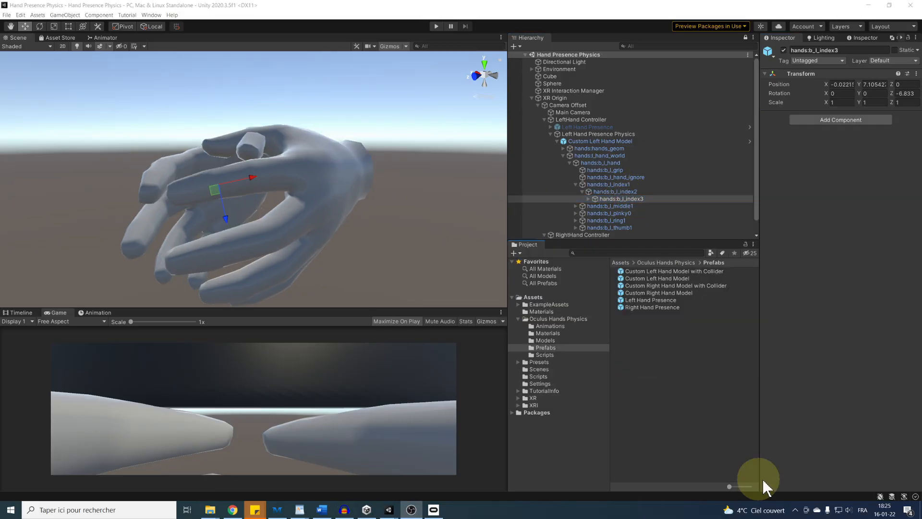
pyautogui.click(652, 293)
pyautogui.click(649, 278)
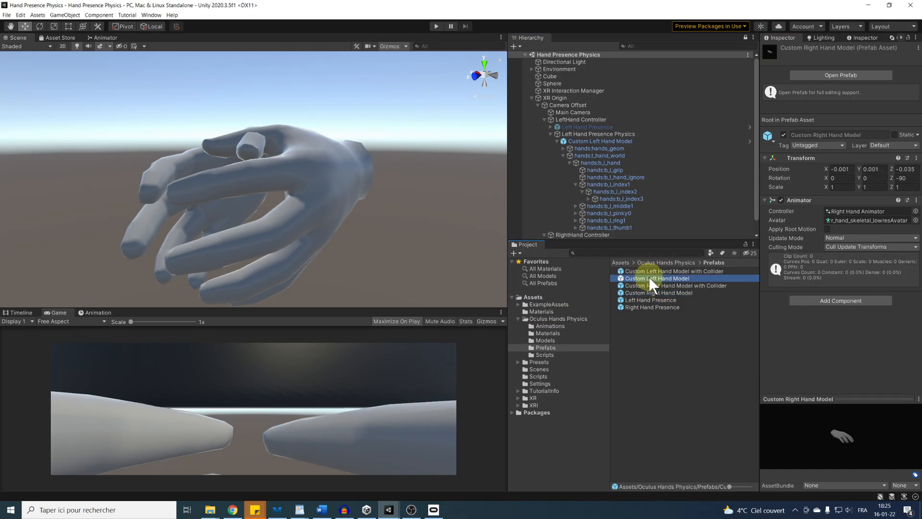
pyautogui.click(641, 270)
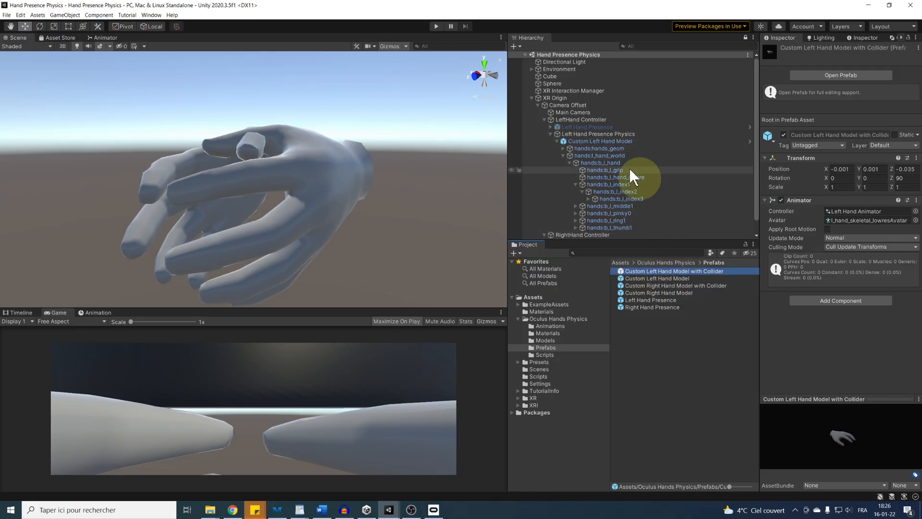
pyautogui.click(598, 140)
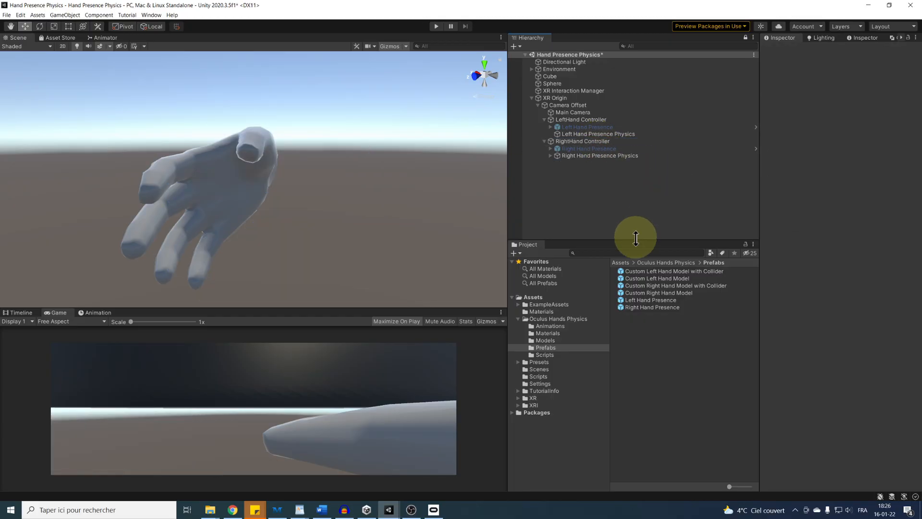
pyautogui.moveTo(646, 270); pyautogui.dragTo(584, 133)
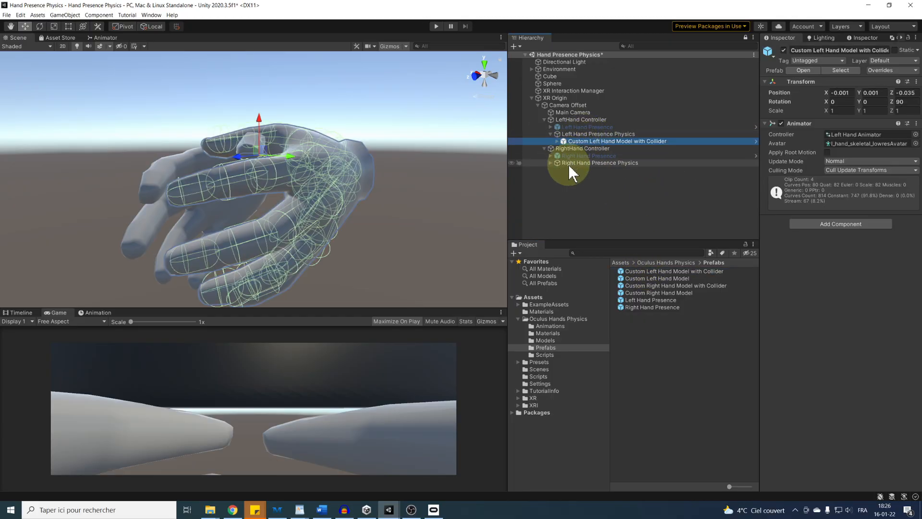
# - Replace the hand model inside Right Hand Presence Physics with the Custom Right Hand Model with Collider prefab
pyautogui.click(569, 163)
pyautogui.click(551, 163)
pyautogui.click(559, 170)
pyautogui.press('Delete')
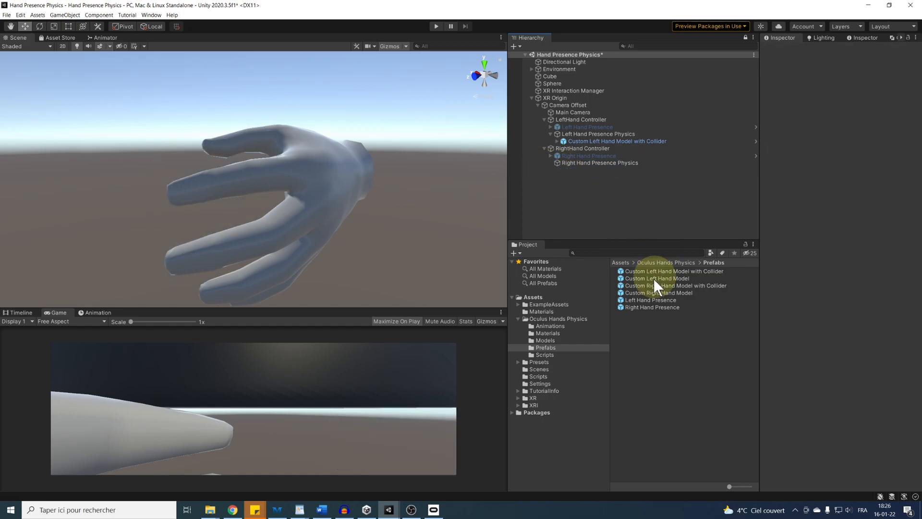
pyautogui.moveTo(649, 286); pyautogui.dragTo(580, 162)
# - Examine the colliders on the left and right hand models by selecting each in turn
pyautogui.click(589, 141)
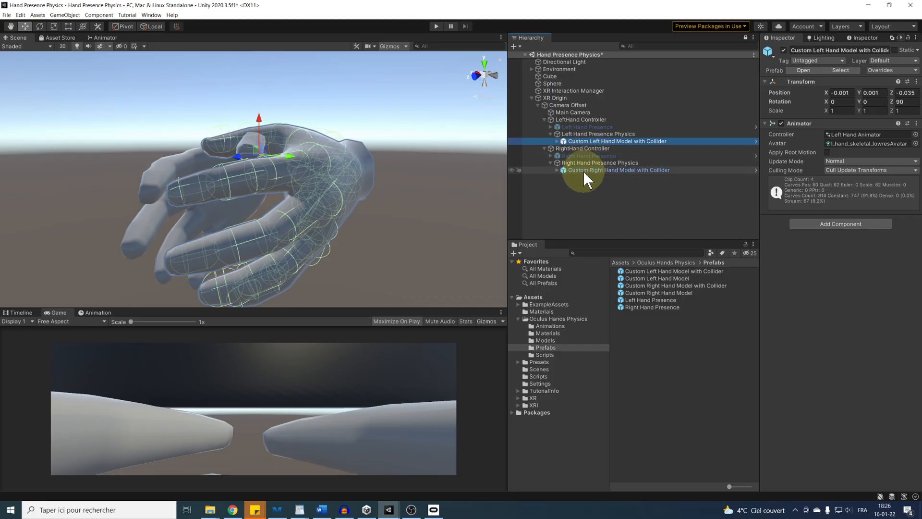
pyautogui.click(583, 170)
pyautogui.click(590, 140)
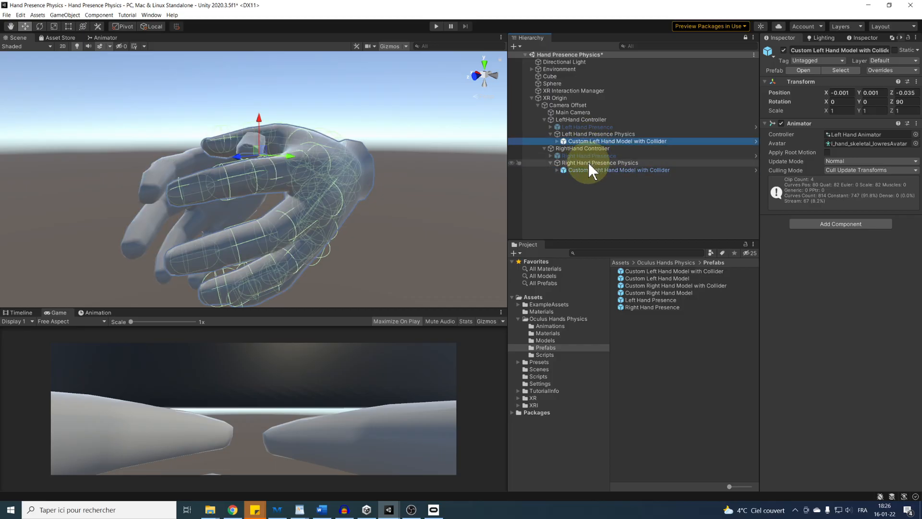
pyautogui.click(590, 169)
pyautogui.click(588, 140)
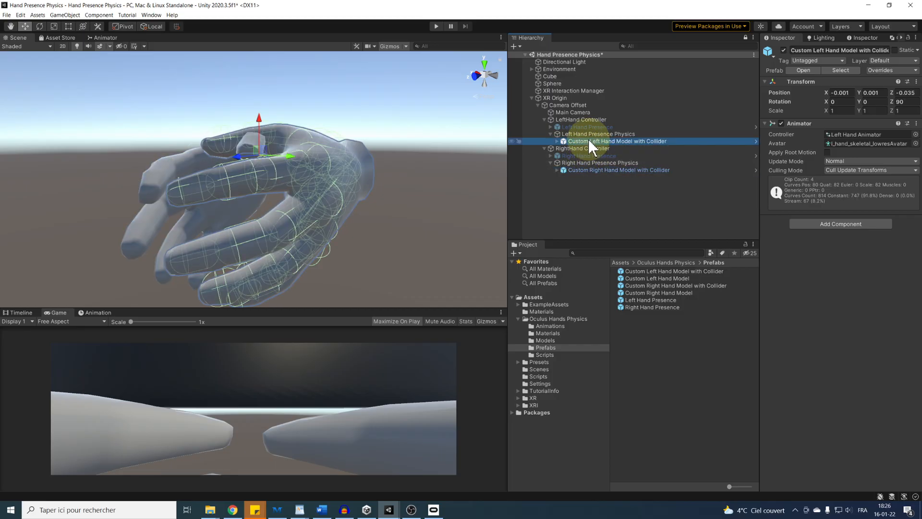
pyautogui.click(588, 168)
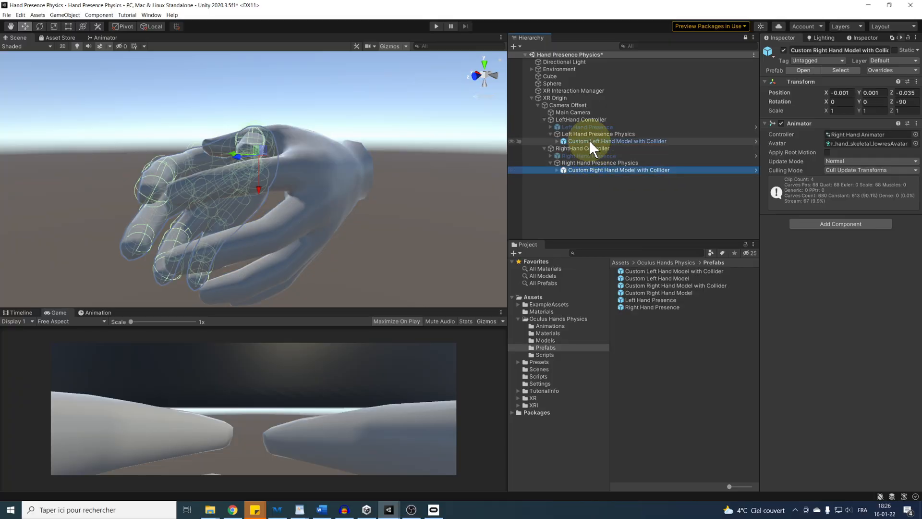
pyautogui.click(588, 140)
pyautogui.keyDown('alt'); pyautogui.moveTo(468, 152); pyautogui.dragTo(313, 218); pyautogui.keyUp('alt')
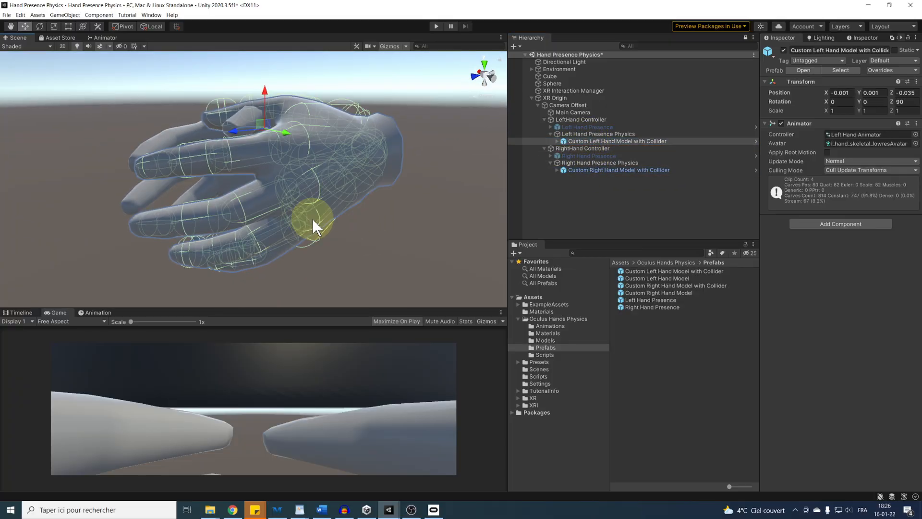
# - Assign each hand model with collider as the Hand Animator of its parent, Right and Left Hand Presence Physics
pyautogui.click(594, 163)
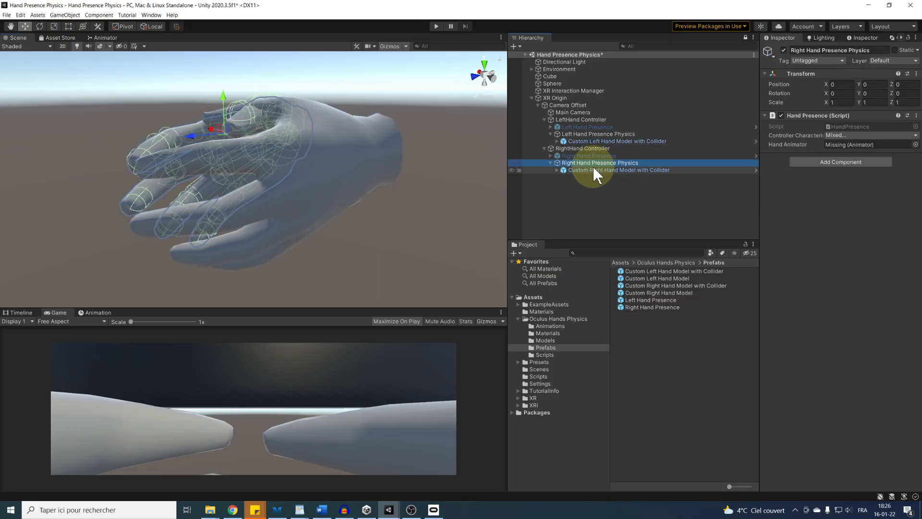
pyautogui.moveTo(578, 169); pyautogui.dragTo(857, 143)
pyautogui.click(579, 141)
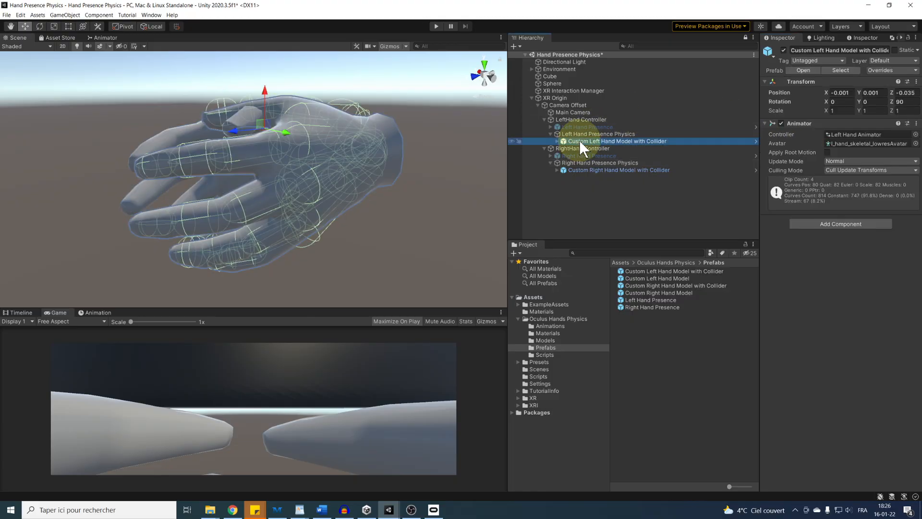
pyautogui.click(578, 133)
pyautogui.moveTo(580, 140); pyautogui.dragTo(848, 148)
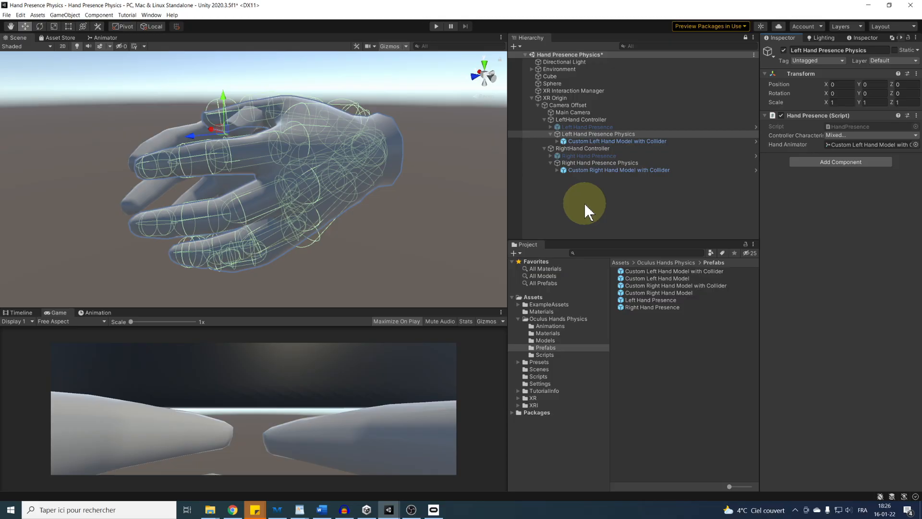
# - Add a Rigidbody component to both Left Hand Presence Physics and Right Hand Presence Physics
pyautogui.keyDown('alt'); pyautogui.moveTo(375, 168); pyautogui.dragTo(323, 151); pyautogui.keyUp('alt')
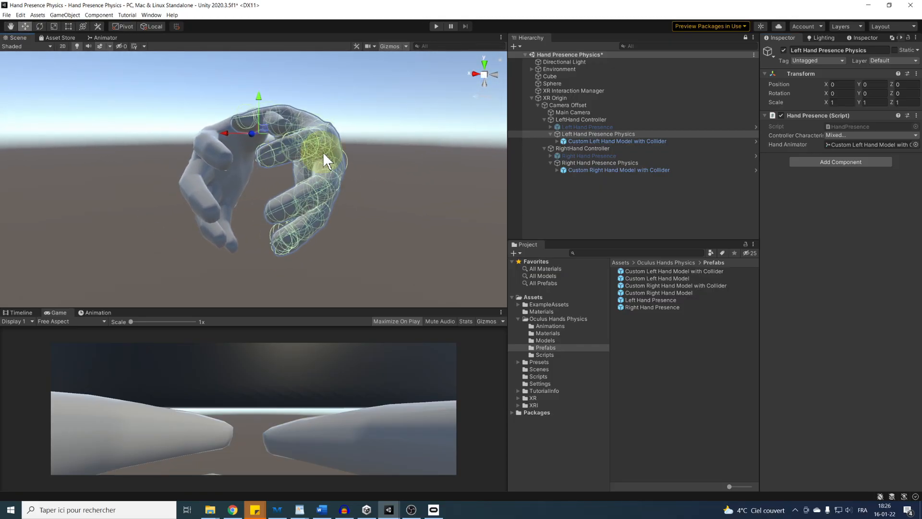
pyautogui.keyDown('ctrl'); pyautogui.click(594, 163); pyautogui.keyUp('ctrl')
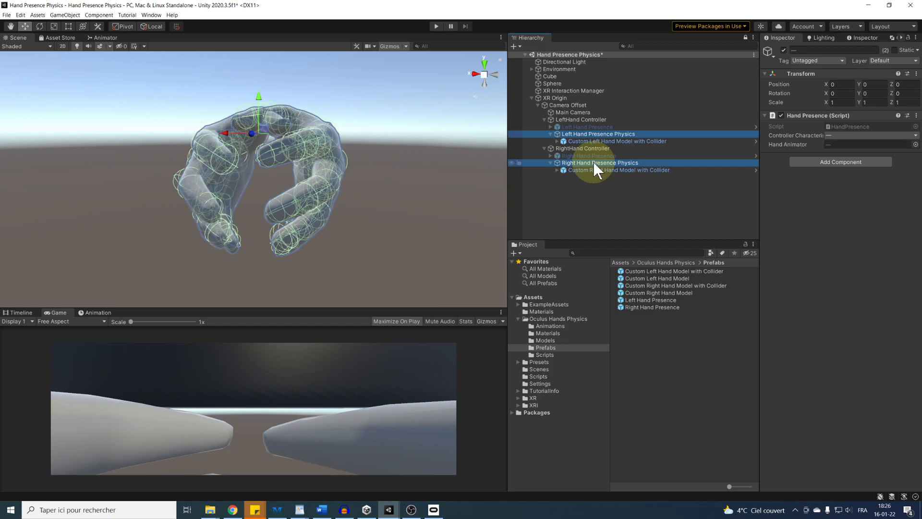
pyautogui.click(855, 160)
pyautogui.write('Rigi')
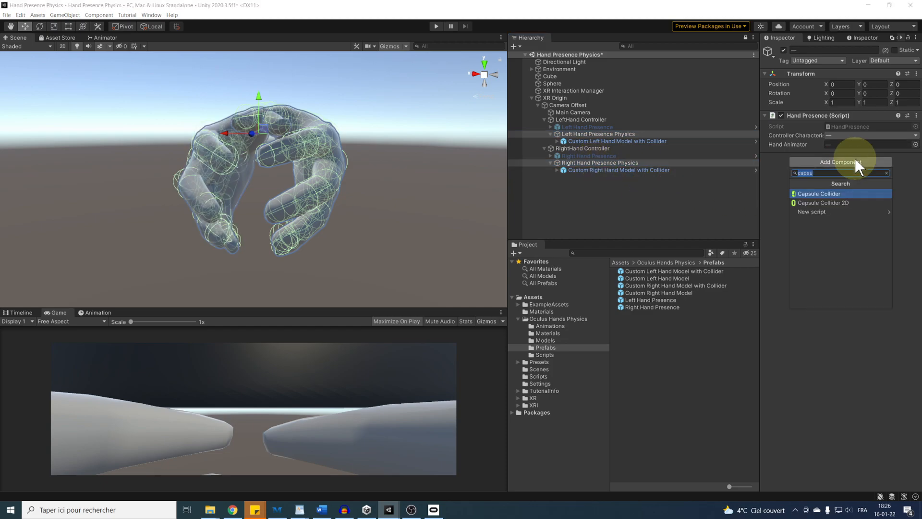
pyautogui.press('Return')
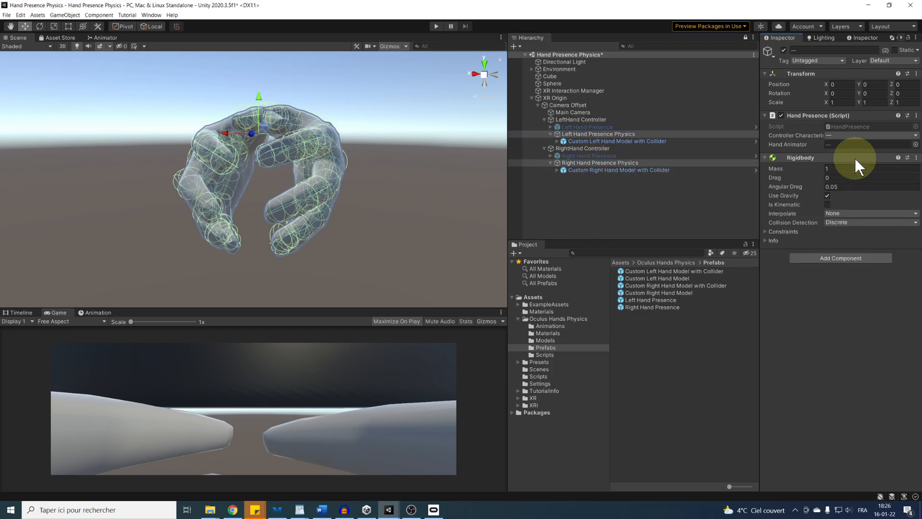
# - Enable Is Kinematic on the Rigidbodies of both physics hands and test the hands against the cube in Play mode
pyautogui.keyDown('alt'); pyautogui.moveTo(307, 189); pyautogui.dragTo(443, 197); pyautogui.keyUp('alt')
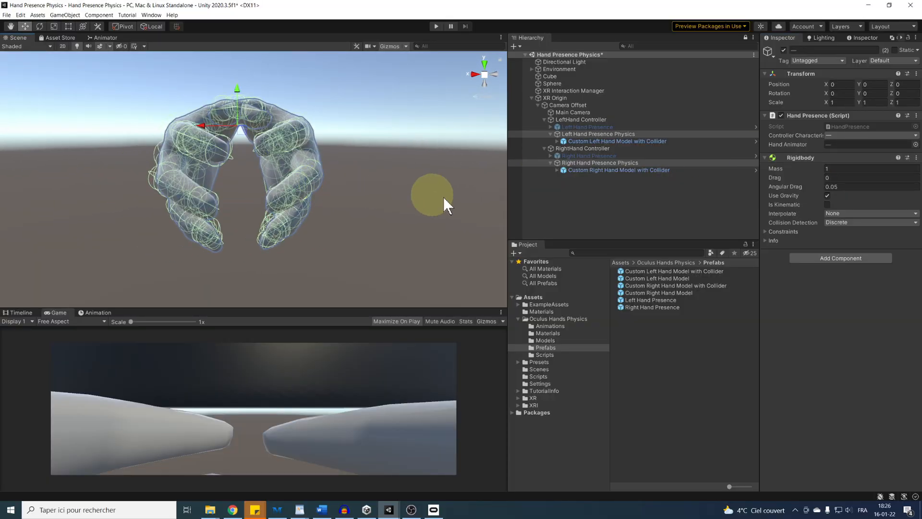
pyautogui.click(827, 205)
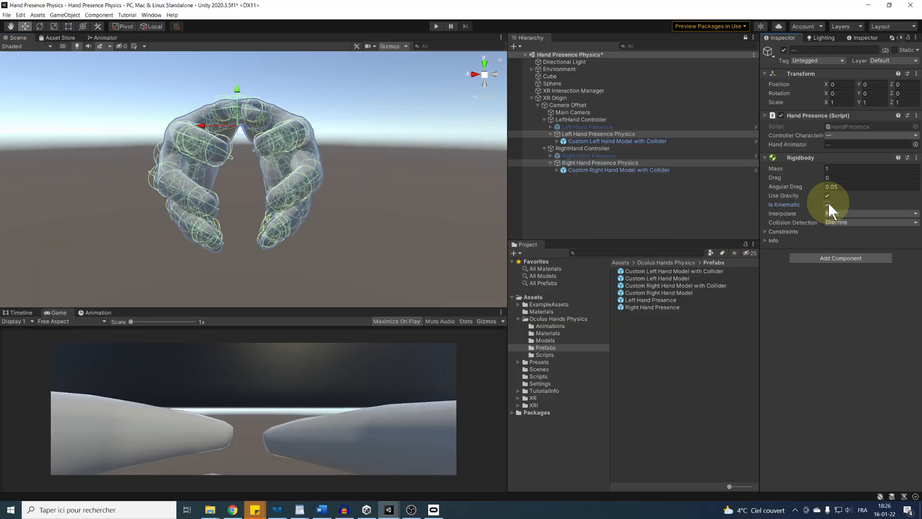
pyautogui.click(435, 26)
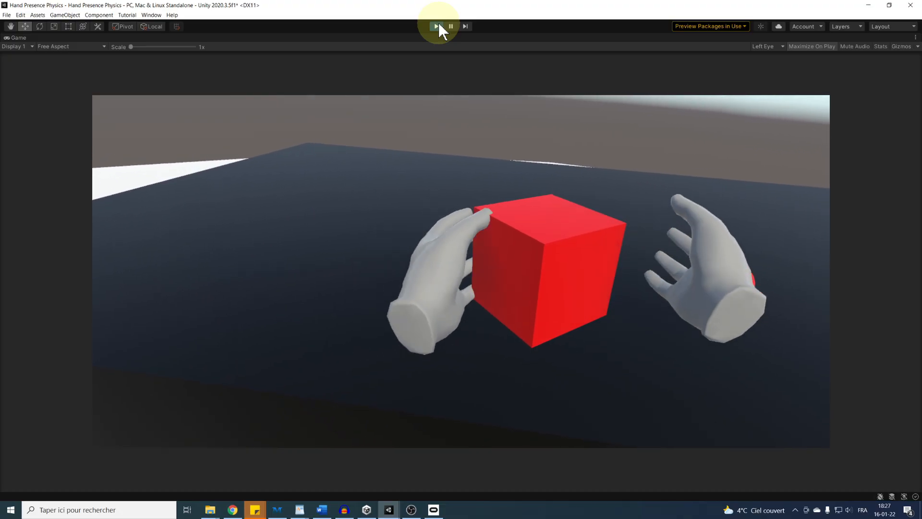
pyautogui.click(437, 26)
# - In the project's Physics settings, set Default Solver Iterations to 25 and Default Solver Velocity Iterations to 15
pyautogui.click(20, 14)
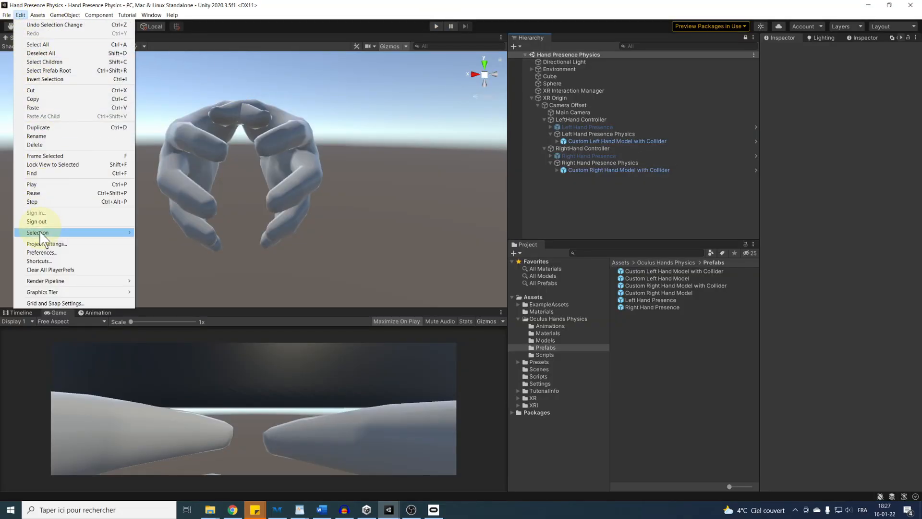
pyautogui.click(37, 243)
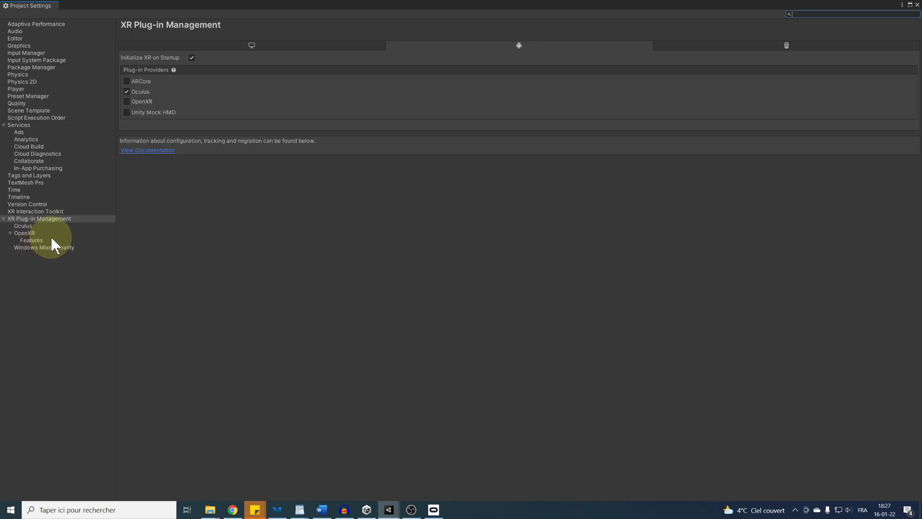
pyautogui.click(18, 75)
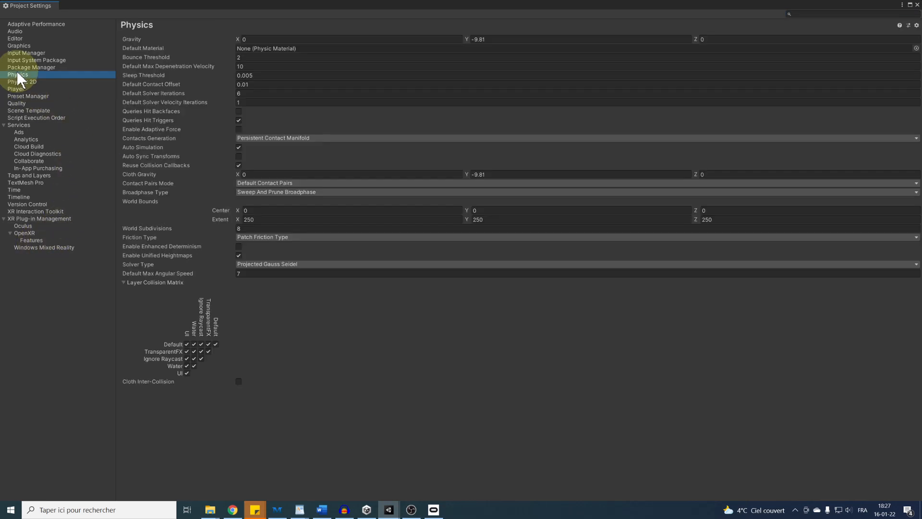
pyautogui.click(263, 92)
pyautogui.write('25')
pyautogui.press('Tab')
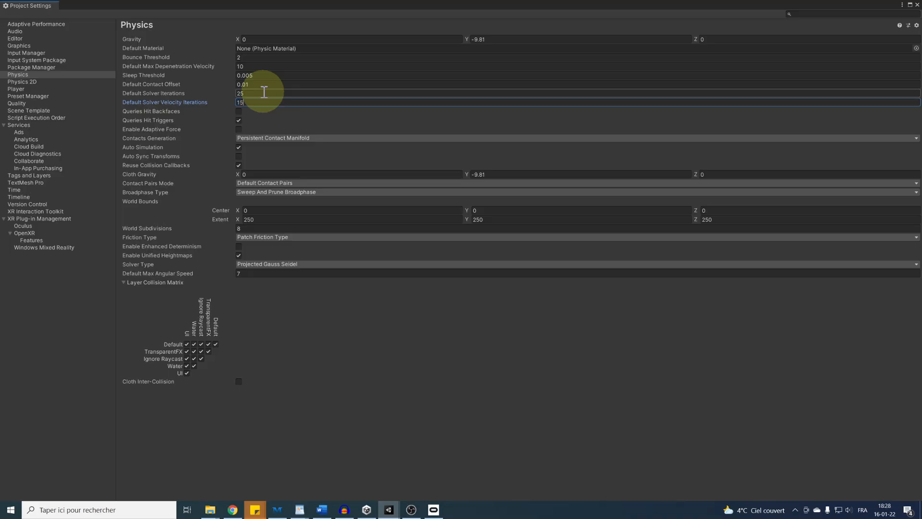
# - Enable Adaptive Force, and set Friction Type to One Directional Friction Type and Solver Type to Temporal Gauss Seidel
pyautogui.click(239, 129)
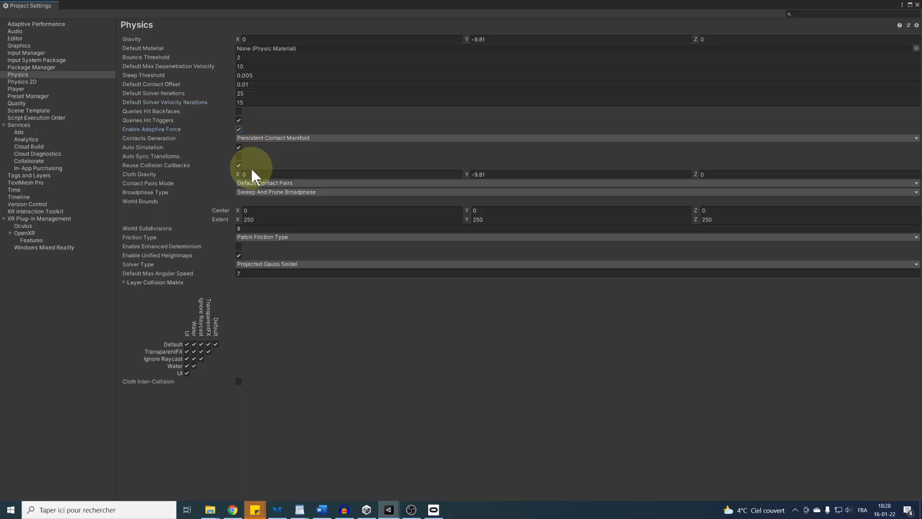
pyautogui.click(257, 237)
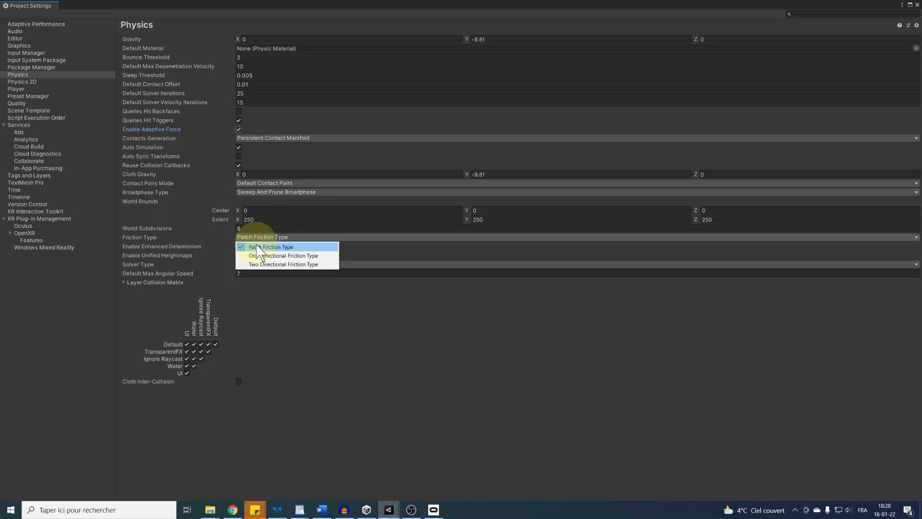
pyautogui.click(254, 252)
pyautogui.click(256, 262)
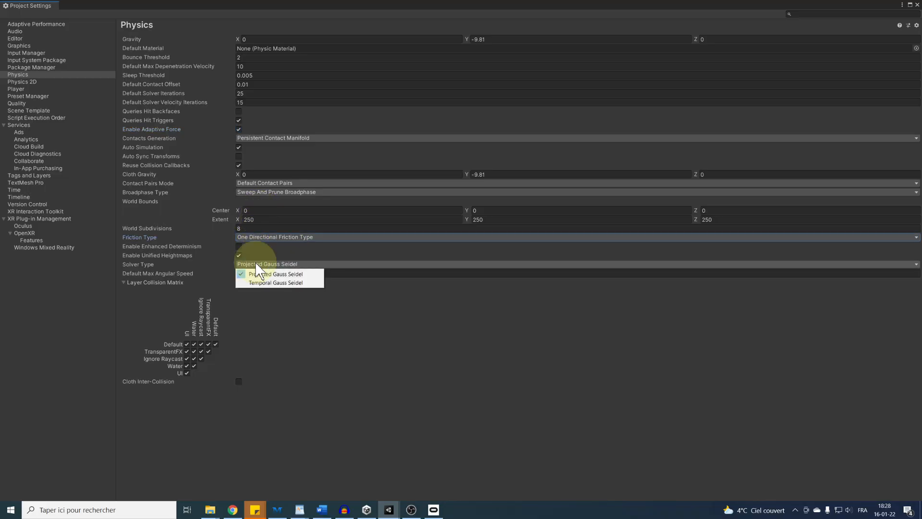
pyautogui.click(256, 281)
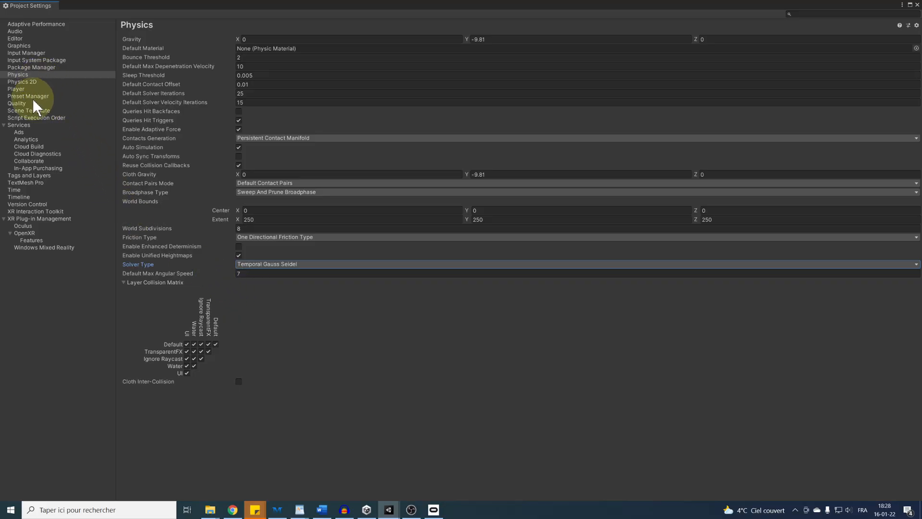
# - Change the Fixed Timestep in the project's Time settings and close the Project Settings
pyautogui.click(19, 191)
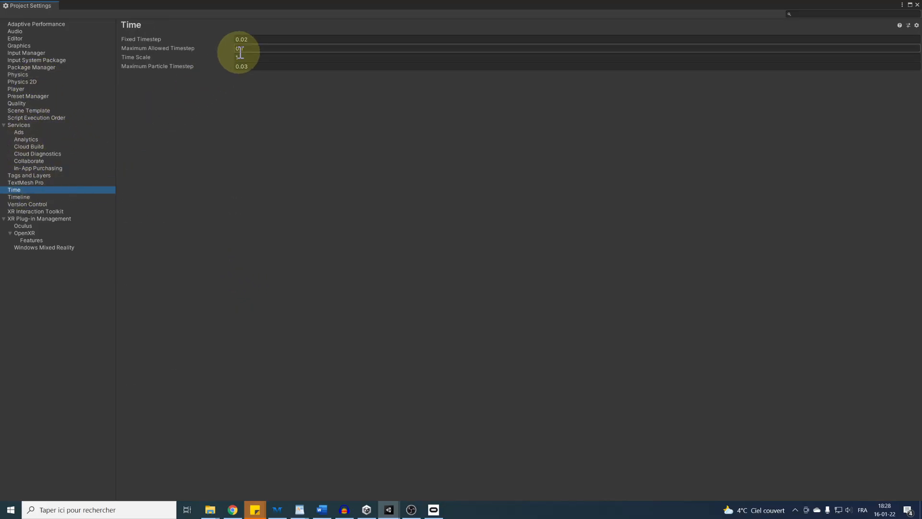
pyautogui.click(249, 39)
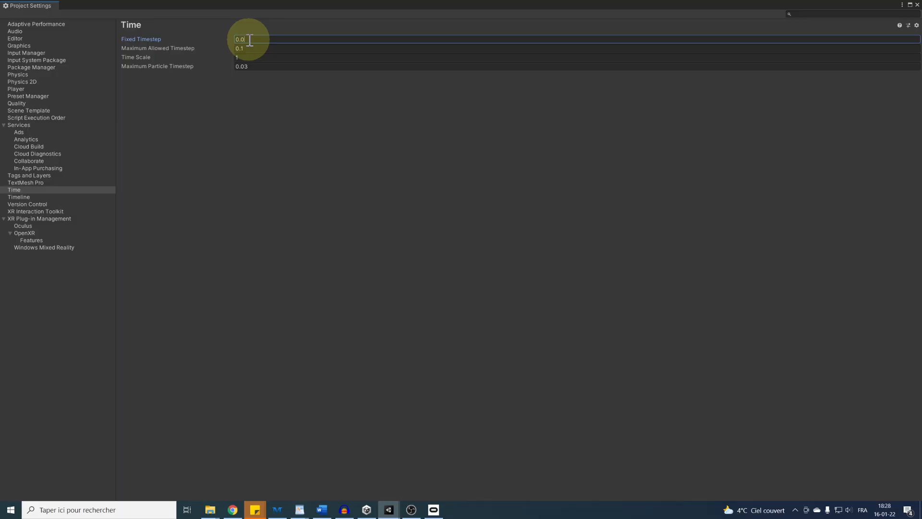
pyautogui.click(917, 5)
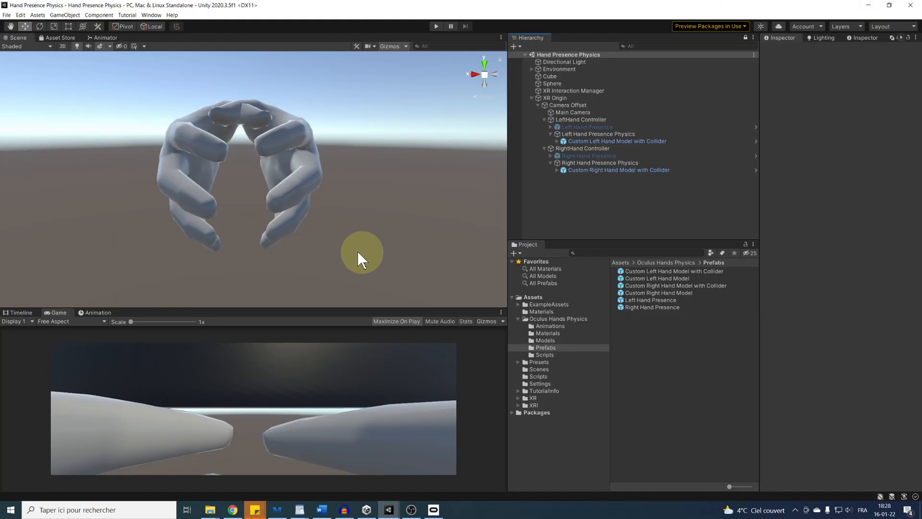
# - Look around the two hand models in the scene and run it to test them with the changed physics settings
pyautogui.moveTo(358, 251); pyautogui.dragTo(497, 175, button='right')
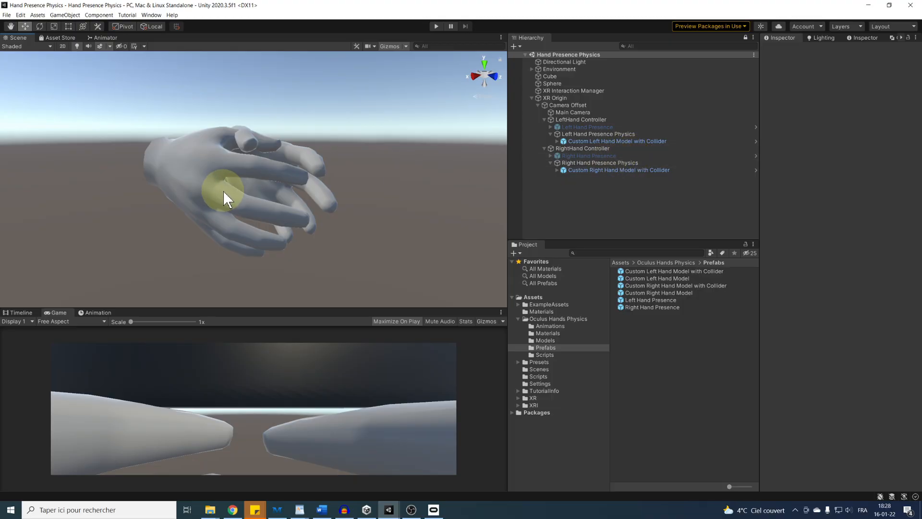
pyautogui.moveTo(223, 190); pyautogui.dragTo(339, 184, button='right')
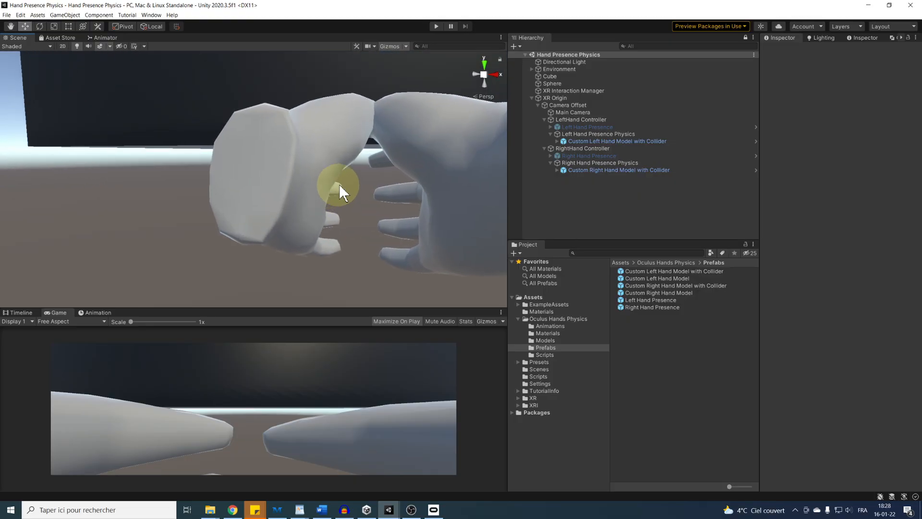
pyautogui.click(436, 26)
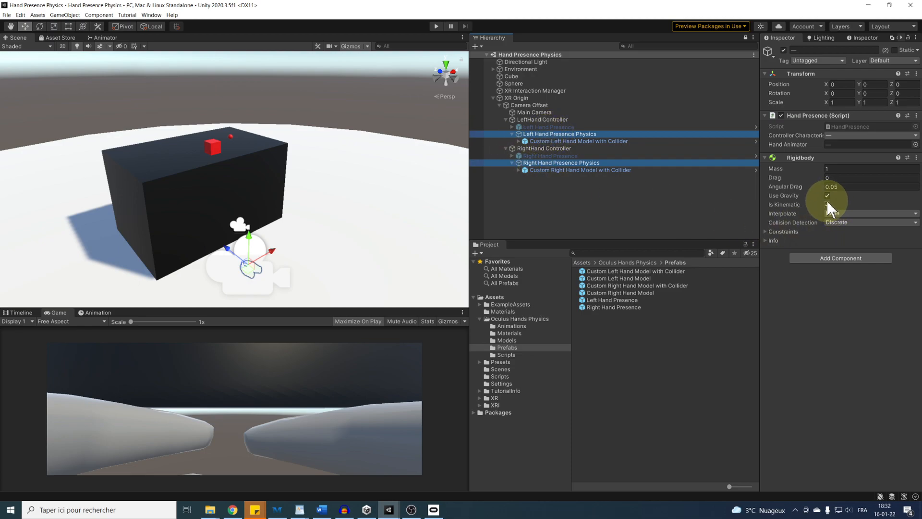
# - Disable Is Kinematic on both physics hands, test-run the scene, and move both hands out of their controllers to the scene root
pyautogui.click(827, 205)
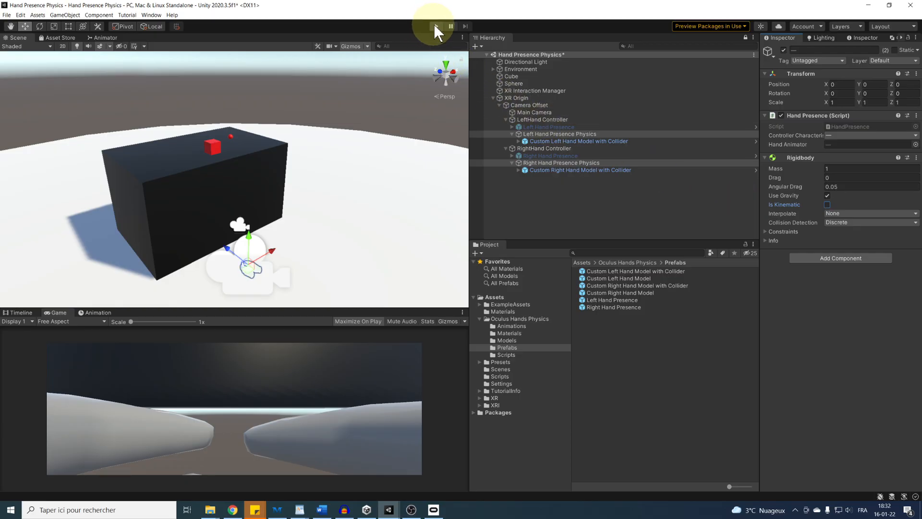
pyautogui.click(436, 27)
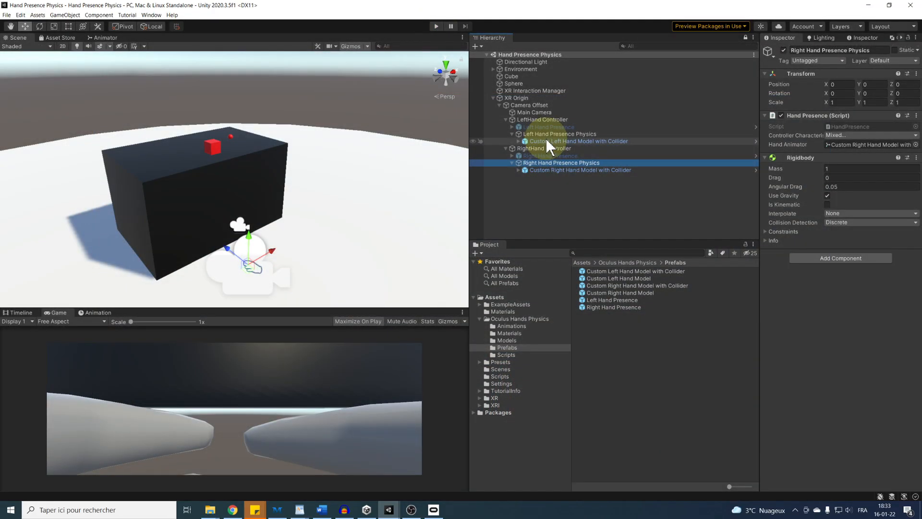
pyautogui.keyDown('ctrl'); pyautogui.click(545, 134); pyautogui.keyUp('ctrl')
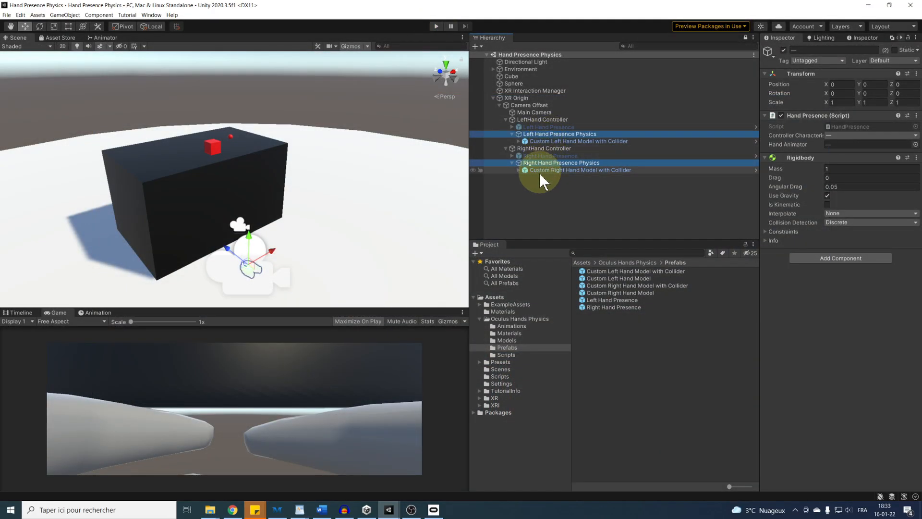
pyautogui.moveTo(532, 159); pyautogui.dragTo(523, 225)
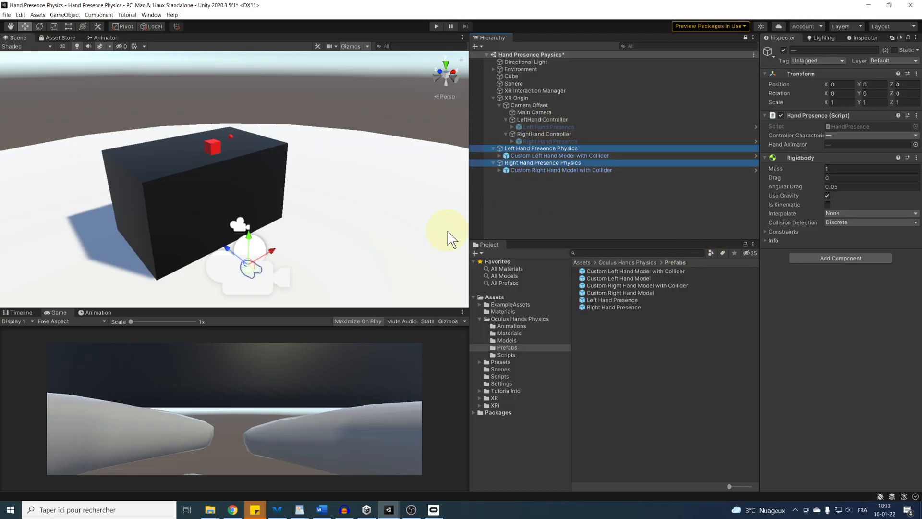
# - Create a new script named HandPresencePhysics and add it to both Left and Right Hand Presence Physics
pyautogui.click(799, 257)
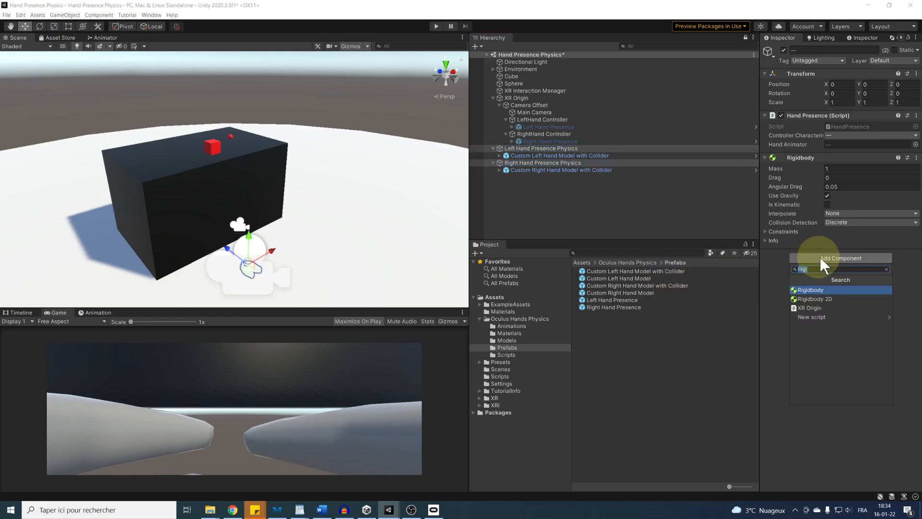
pyautogui.write('Han')
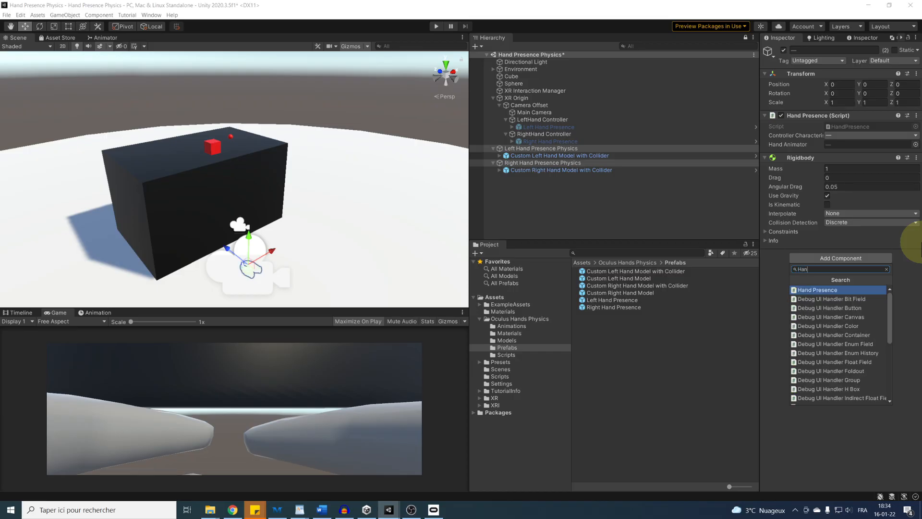
pyautogui.write('dPresencePhysics')
pyautogui.press('Return')
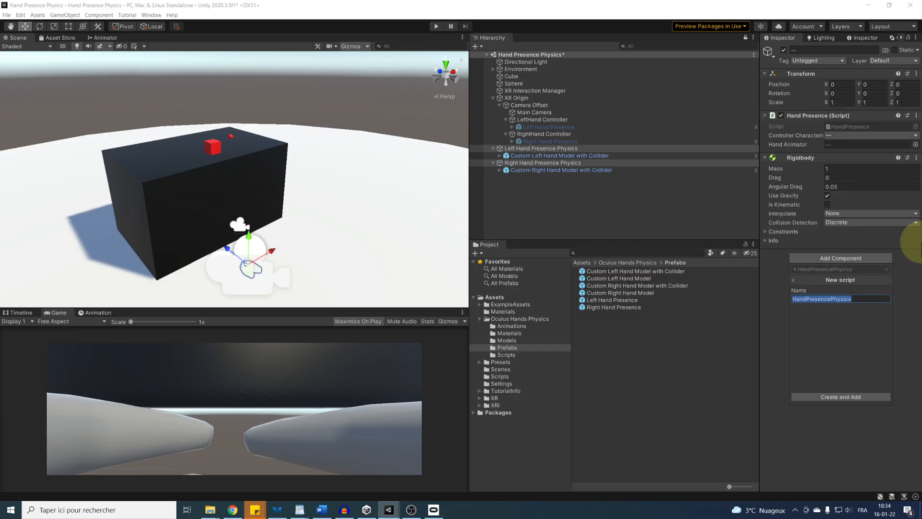
pyautogui.press('Return')
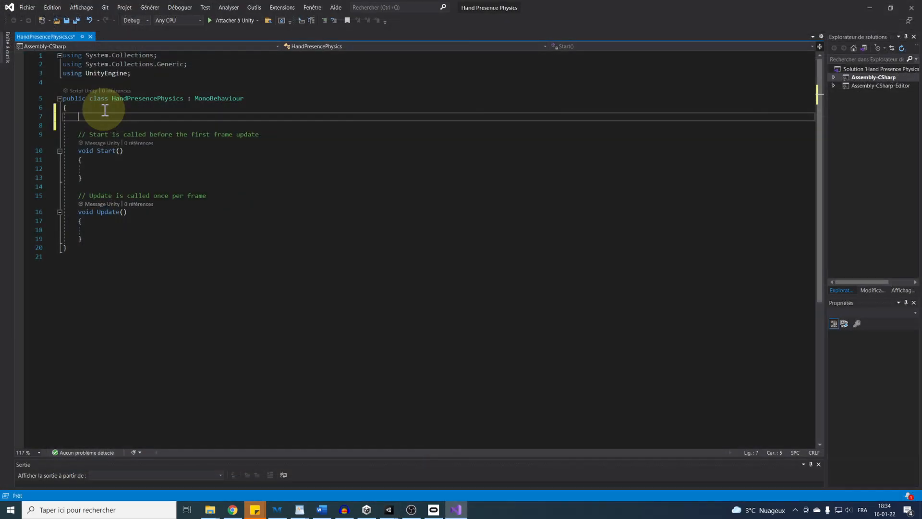
# - Declare a public Transform target and a private Rigidbody rb in the HandPresencePhysics class, and save the script
pyautogui.press('Return')
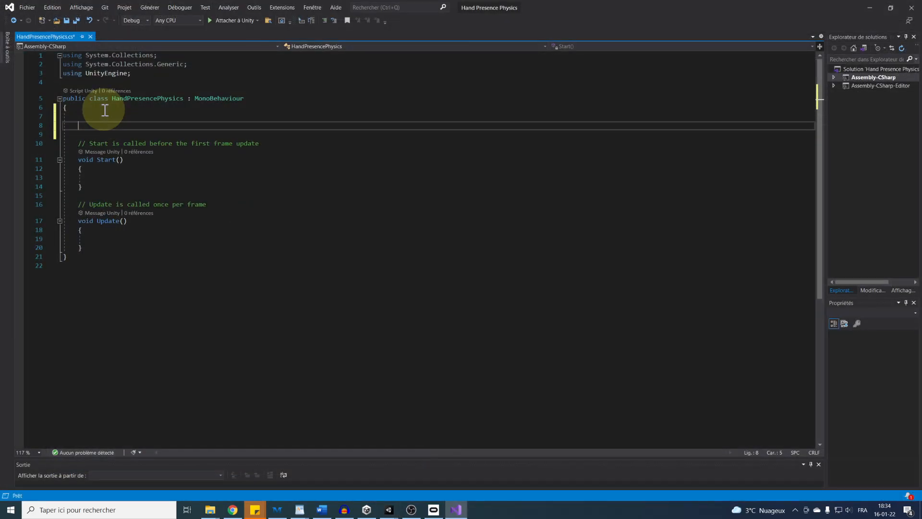
pyautogui.write('orm ')
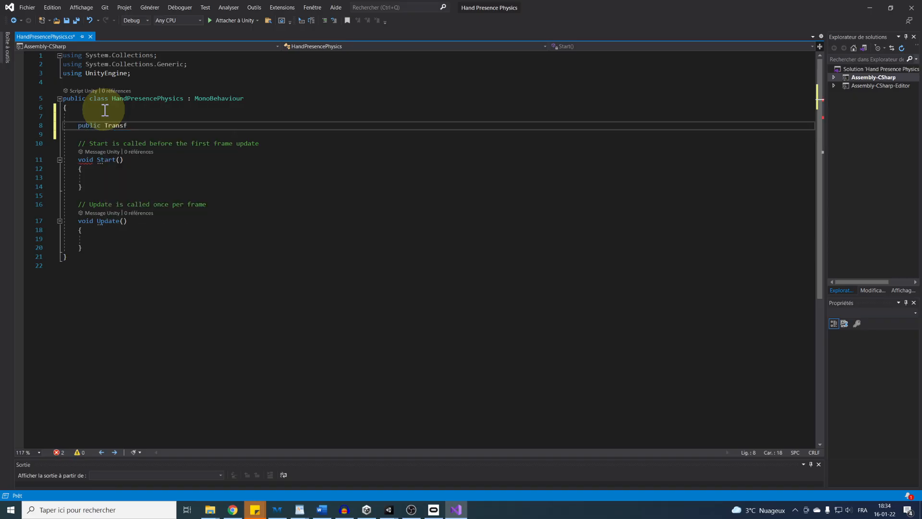
pyautogui.write('target;')
pyautogui.press('Return')
pyautogui.write('priva')
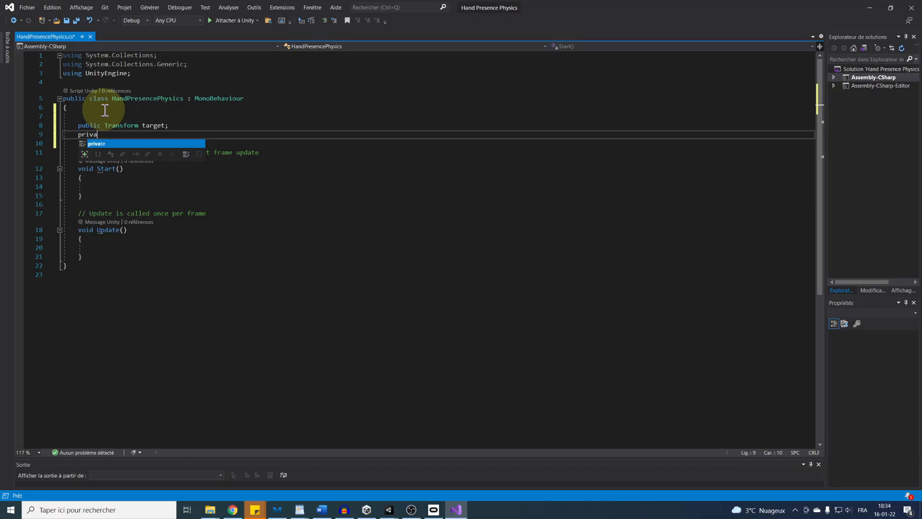
pyautogui.write('te Rigidbody rb;')
pyautogui.hotkey('ctrl', 's')
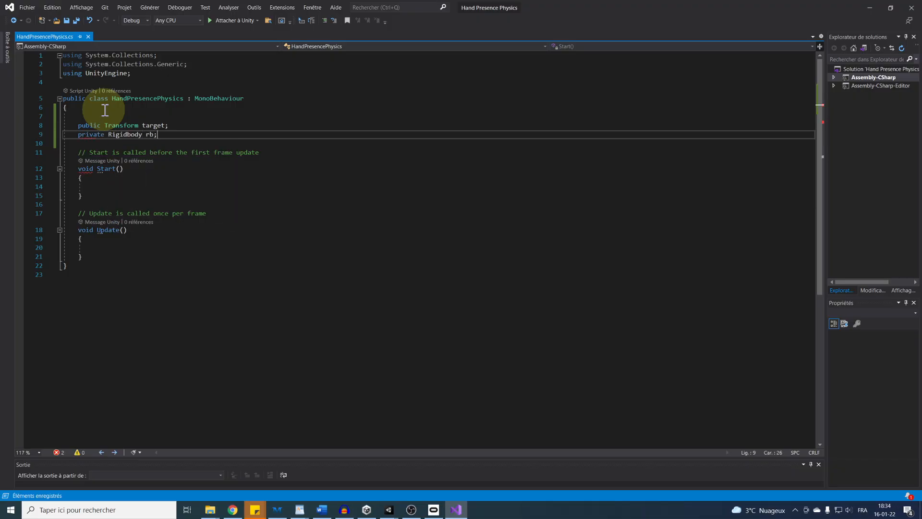
# - In the Start method, assign the Rigidbody component with rb = GetComponent<Rigidbody>();
pyautogui.press('Down')
pyautogui.press('Down')
pyautogui.press('Down')
pyautogui.press('Down')
pyautogui.press('Down')
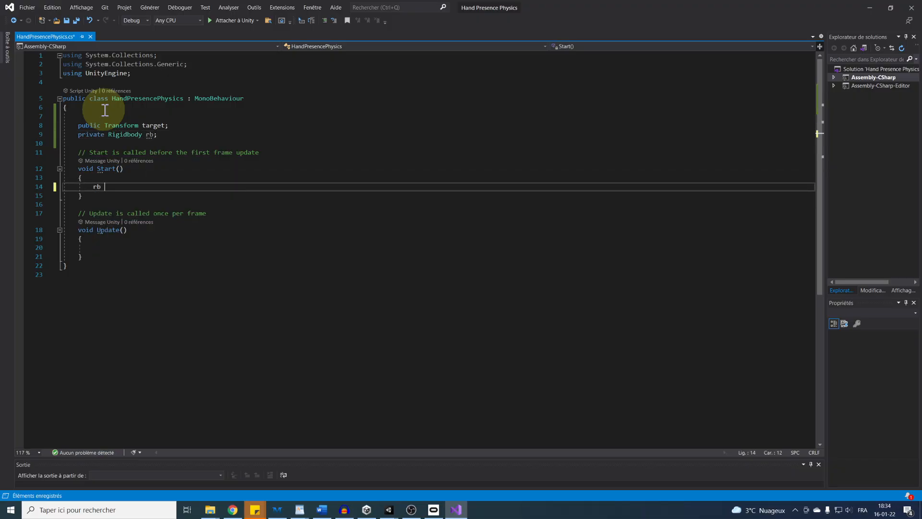
pyautogui.write('rb = GetComponent<')
pyautogui.press('Return')
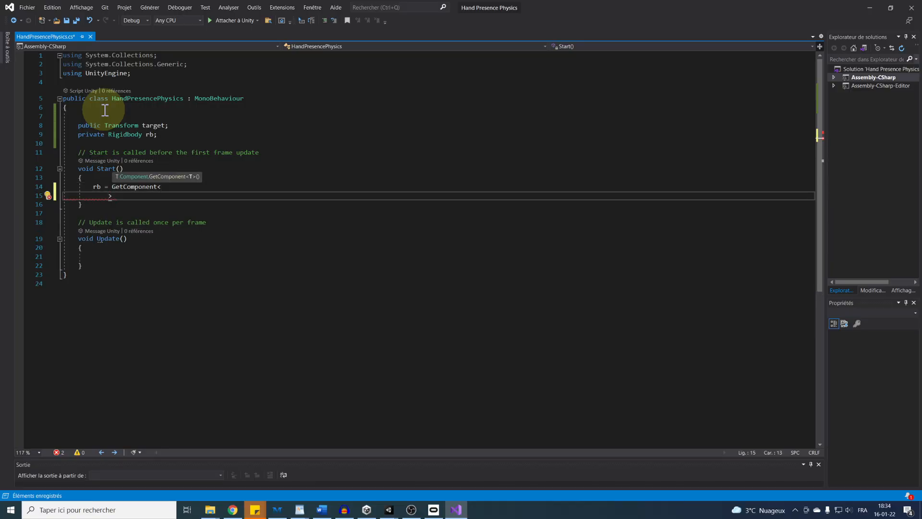
pyautogui.press('BackSpace')
pyautogui.write('Rigidbody>();')
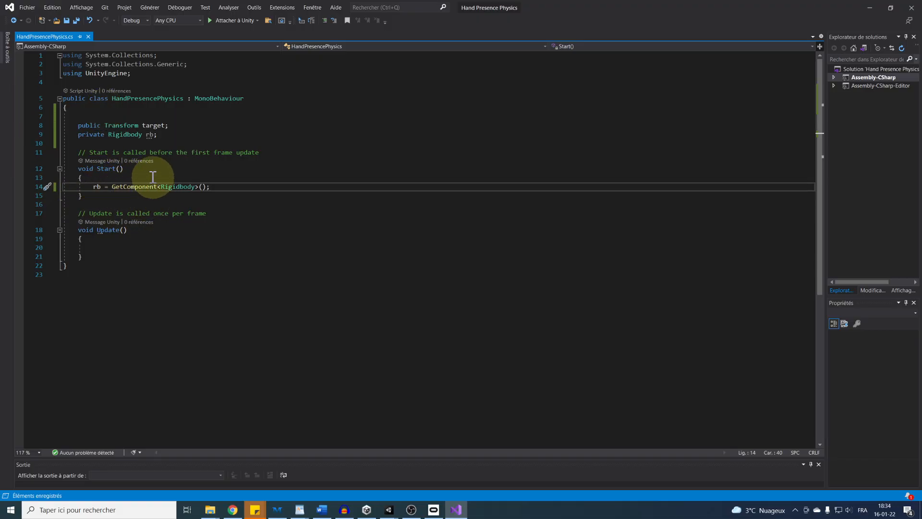
# - Delete the comment line above the Update method in the HandPresencePhysics script
pyautogui.keyDown('ctrl'); pyautogui.scroll(4, 147, 214); pyautogui.keyUp('ctrl')
pyautogui.scroll(-1, 144, 214)
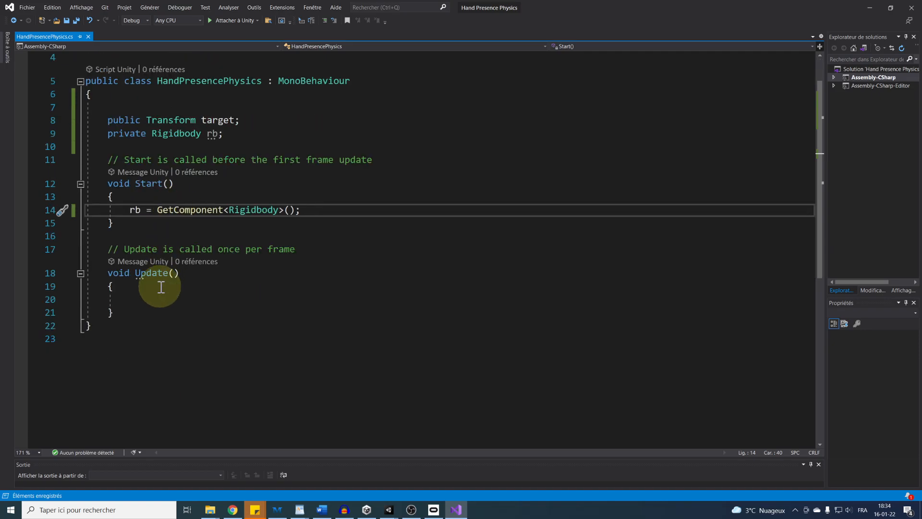
pyautogui.click(319, 243)
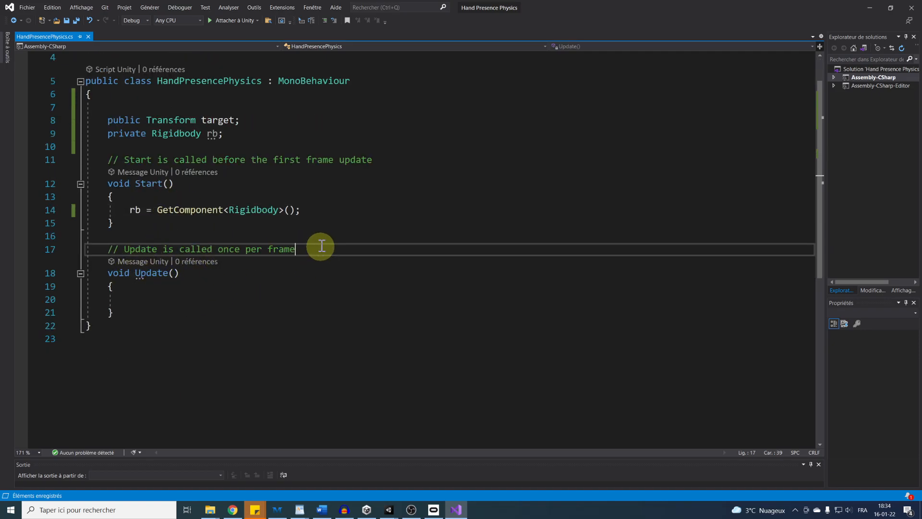
pyautogui.hotkey('shift', 'Home')
pyautogui.hotkey('shift', 'Home')
pyautogui.press('BackSpace')
pyautogui.press('BackSpace')
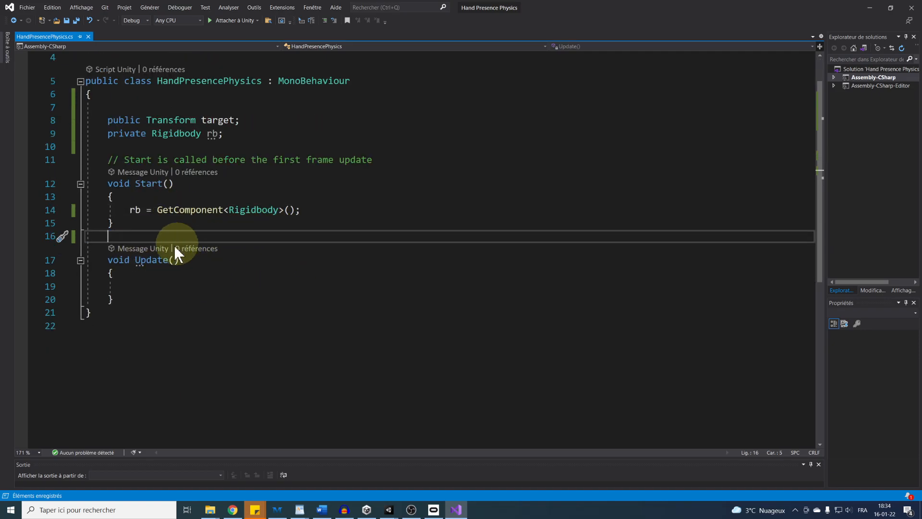
# - Rename the Update method to FixedUpdate, save the script, and add a blank line above the method
pyautogui.click(135, 260)
pyautogui.write('Fix')
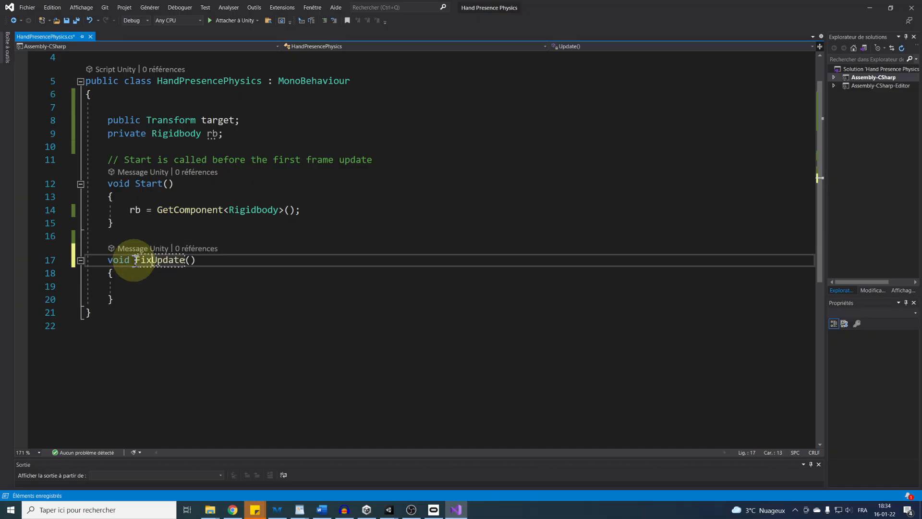
pyautogui.write('ed')
pyautogui.hotkey('ctrl', 's')
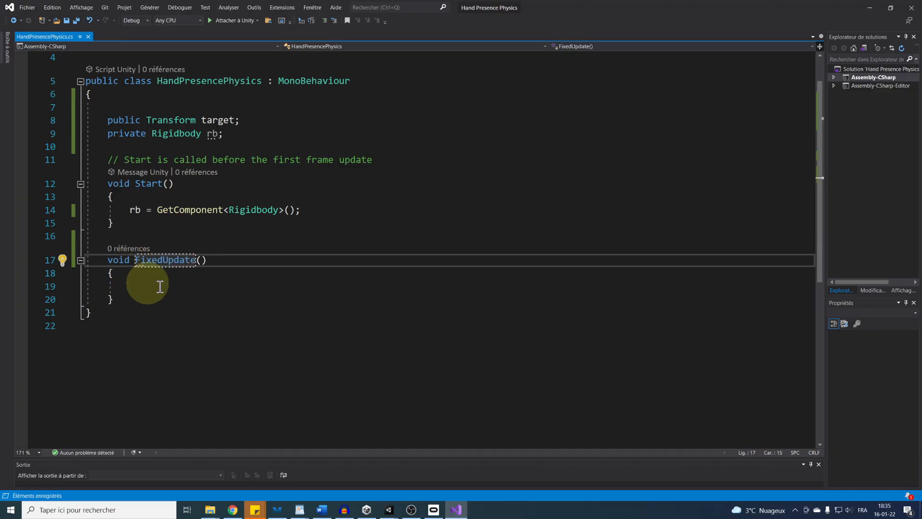
pyautogui.click(158, 287)
pyautogui.click(188, 248)
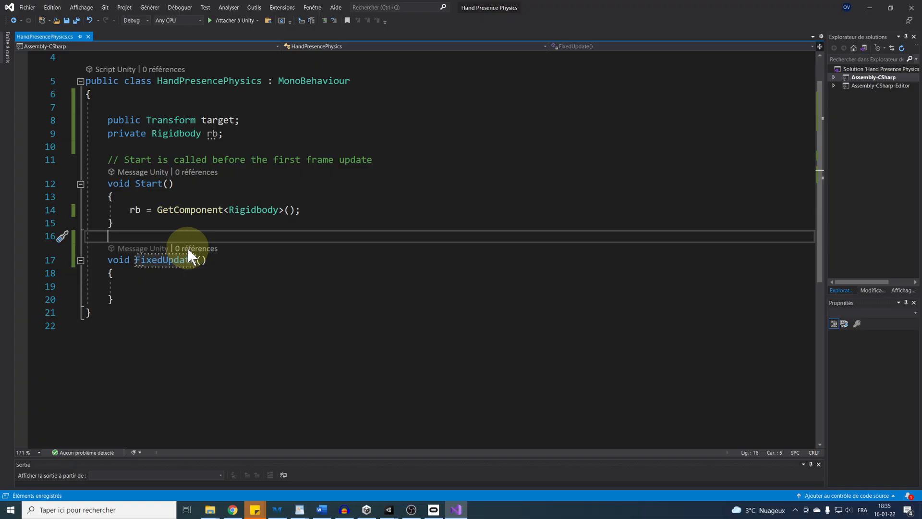
pyautogui.press('Return')
# - In FixedUpdate, write rb.velocity = (target.position - transform.position) / Time.fixedDeltaTime; and save the script
pyautogui.click(198, 290)
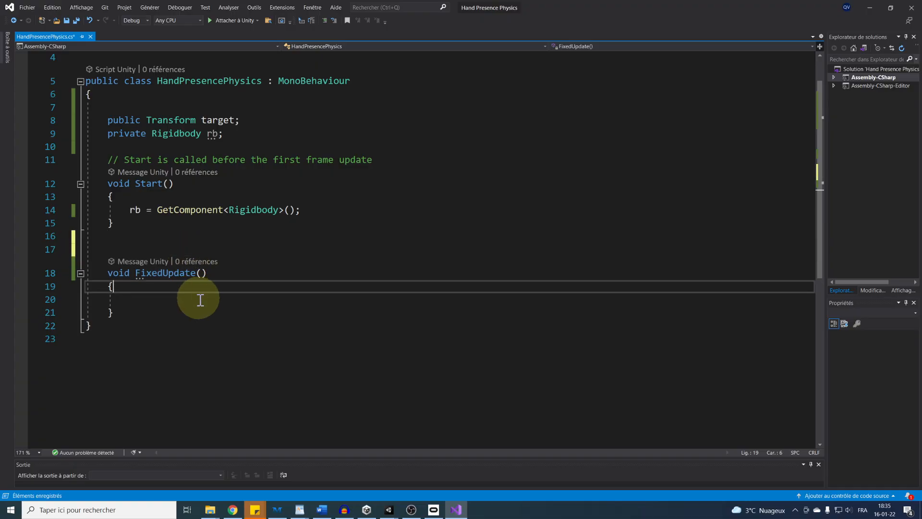
pyautogui.click(200, 299)
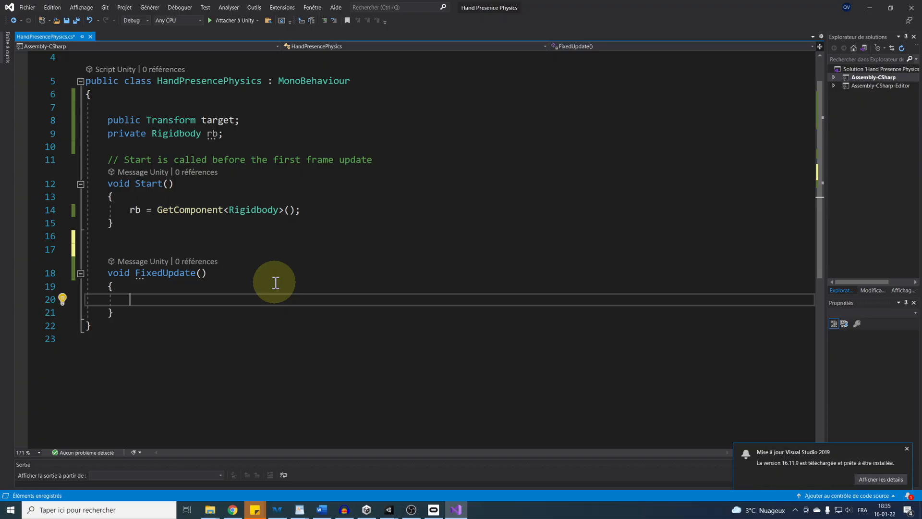
pyautogui.write('rb.mo')
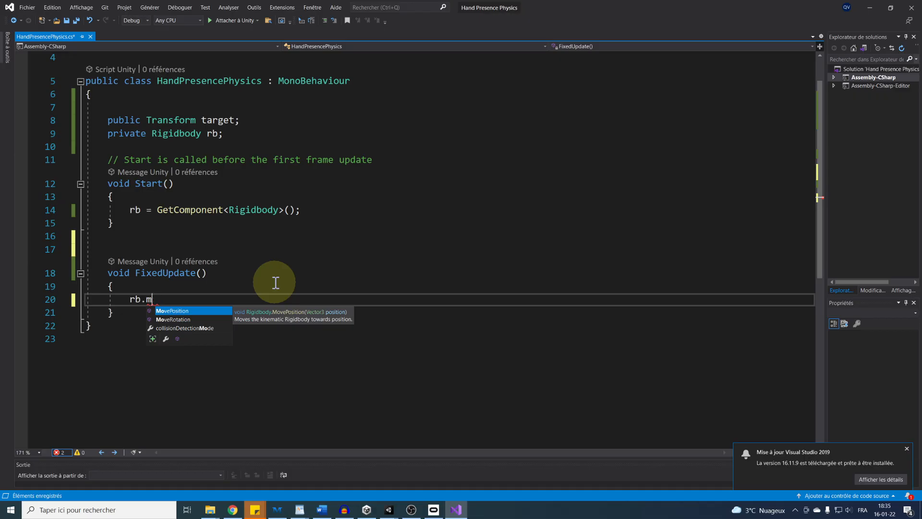
pyautogui.press('BackSpace')
pyautogui.write('velocity = ')
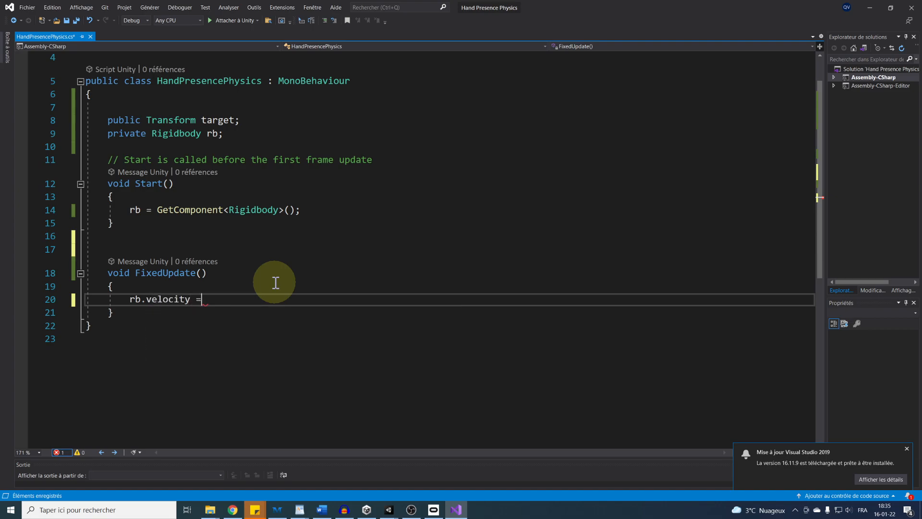
pyautogui.write('target.position - transform.position')
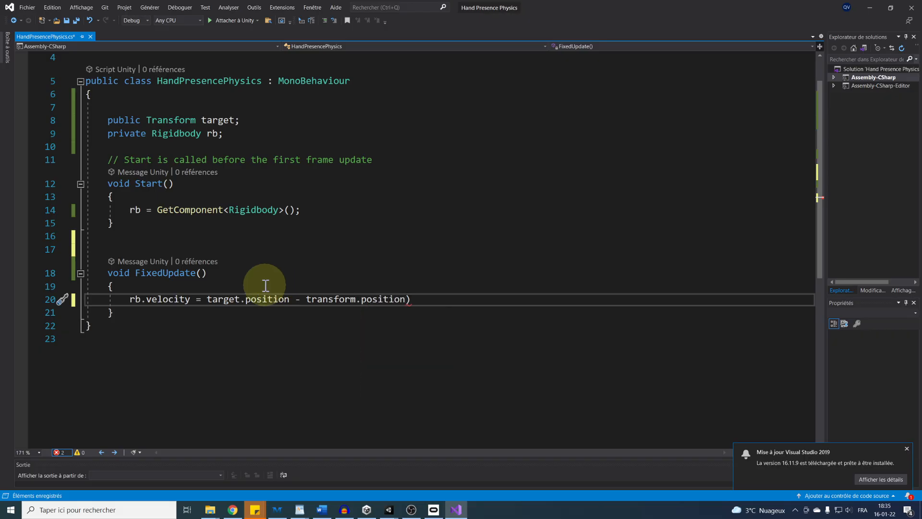
pyautogui.click(203, 299)
pyautogui.write('(')
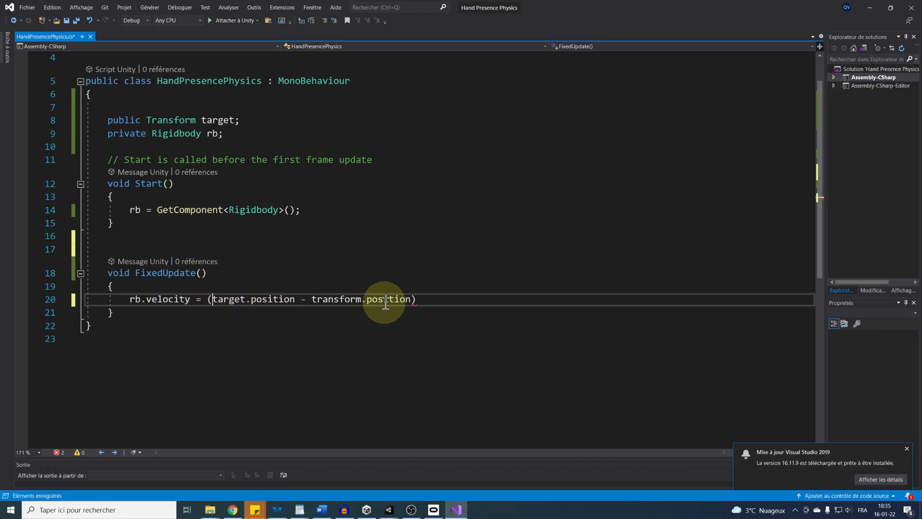
pyautogui.click(431, 298)
pyautogui.write('/ T')
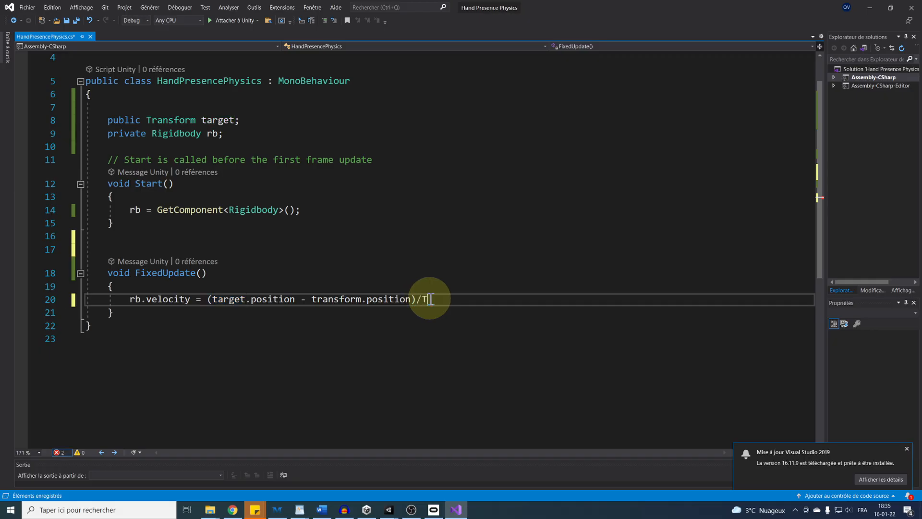
pyautogui.write('ime.fixedDeltaTime;')
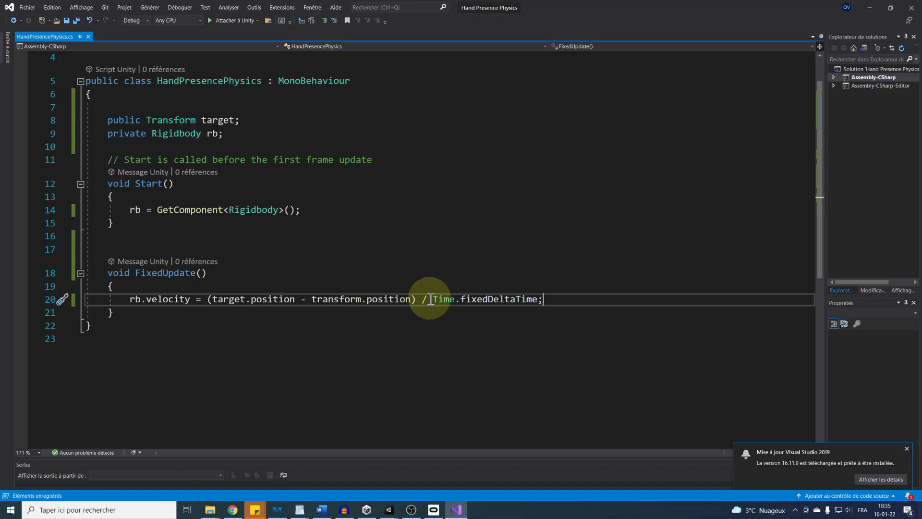
# - In Unity, assign RightHand Controller and LeftHand Controller as Target of the matching Right and Left Hand Presence Physics objects, and save the scene
pyautogui.click(870, 8)
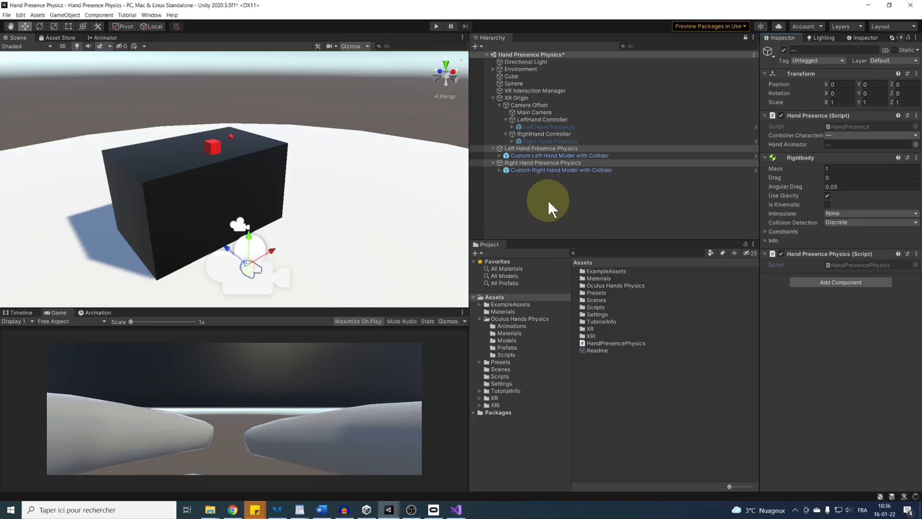
pyautogui.click(543, 163)
pyautogui.moveTo(545, 134); pyautogui.dragTo(838, 277)
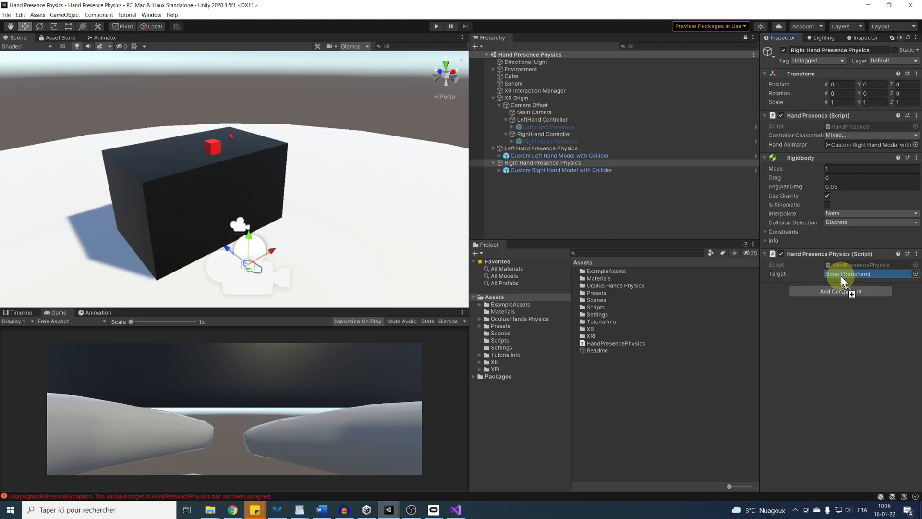
pyautogui.click(571, 149)
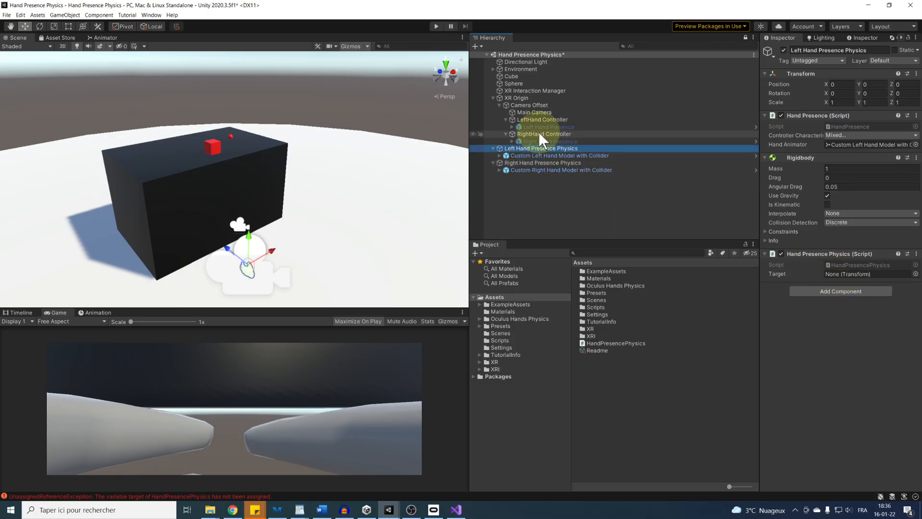
pyautogui.click(534, 118)
pyautogui.moveTo(534, 117); pyautogui.dragTo(845, 276)
pyautogui.hotkey('ctrl', 's')
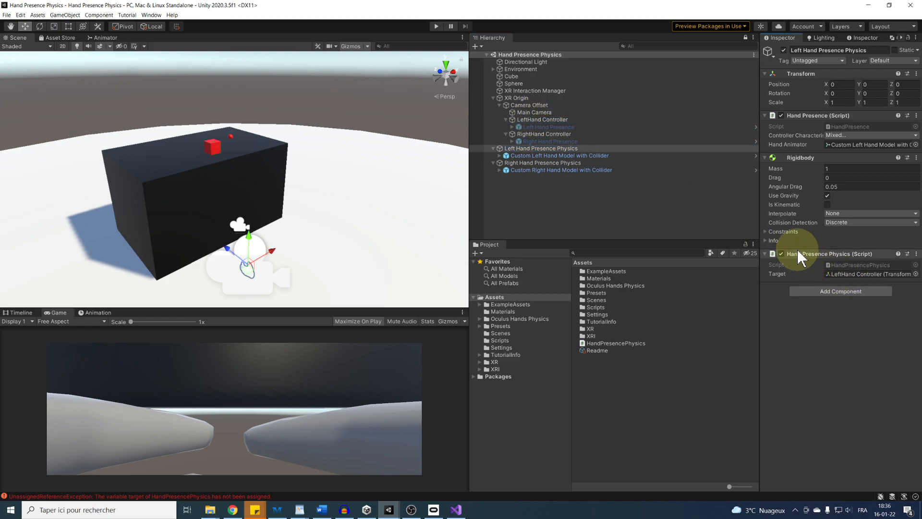
# - Play the scene to test how the physics hands follow the controllers, and stop it
pyautogui.click(436, 27)
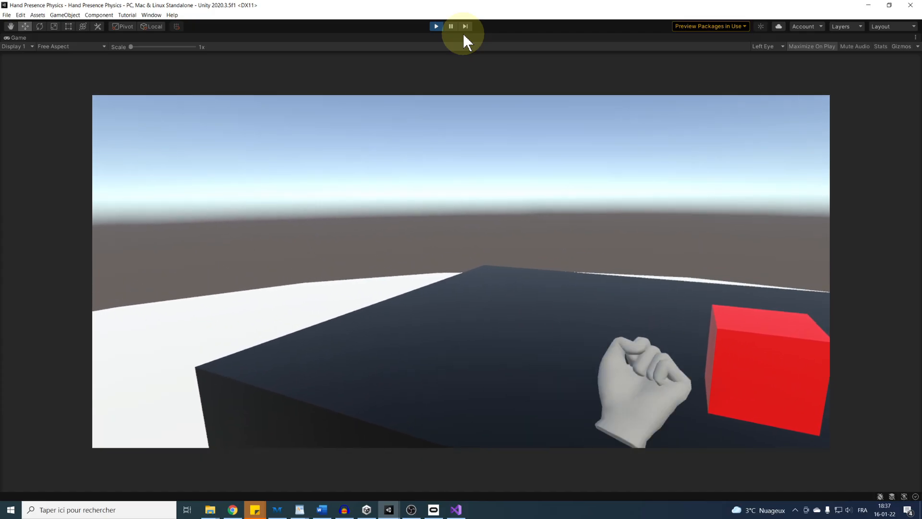
pyautogui.hotkey('ctrl', 'p')
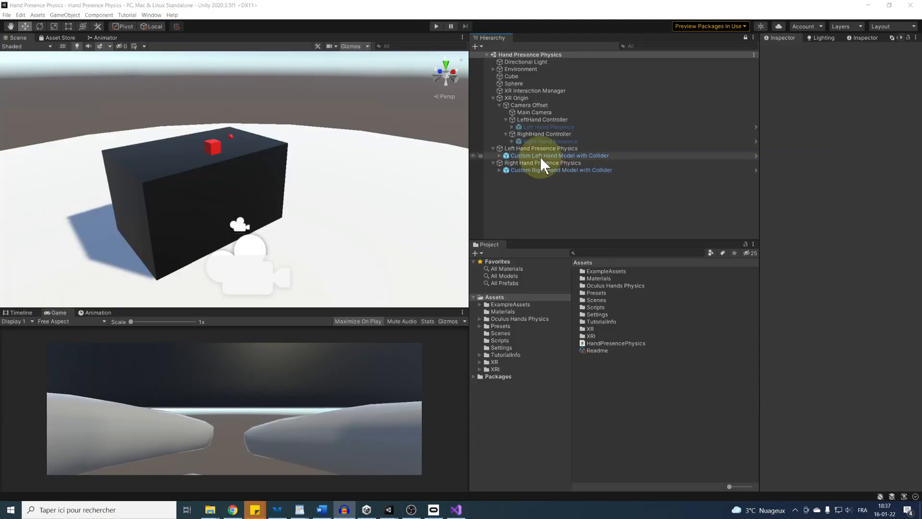
# - Add two layers named Left Hand Physics in User Layer 6 and Right Hand Physics in User Layer 7
pyautogui.click(525, 148)
pyautogui.click(528, 162)
pyautogui.click(536, 148)
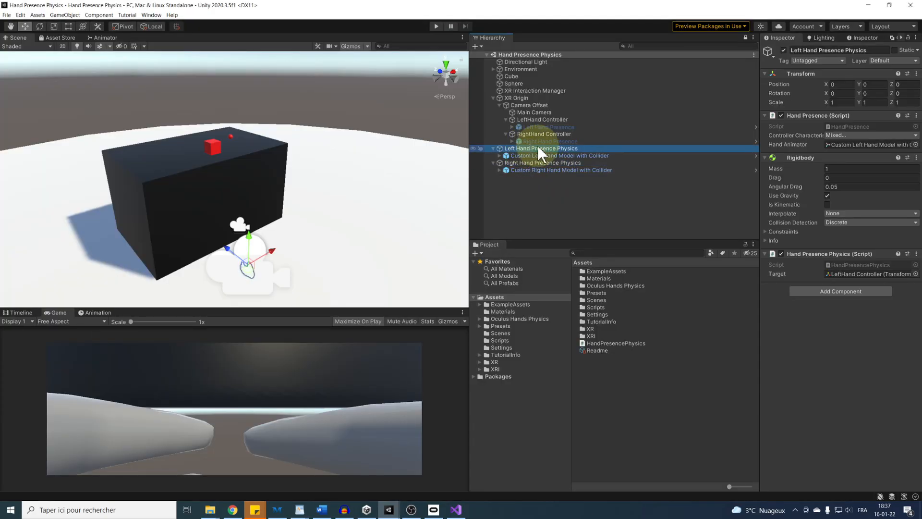
pyautogui.click(892, 60)
pyautogui.click(874, 116)
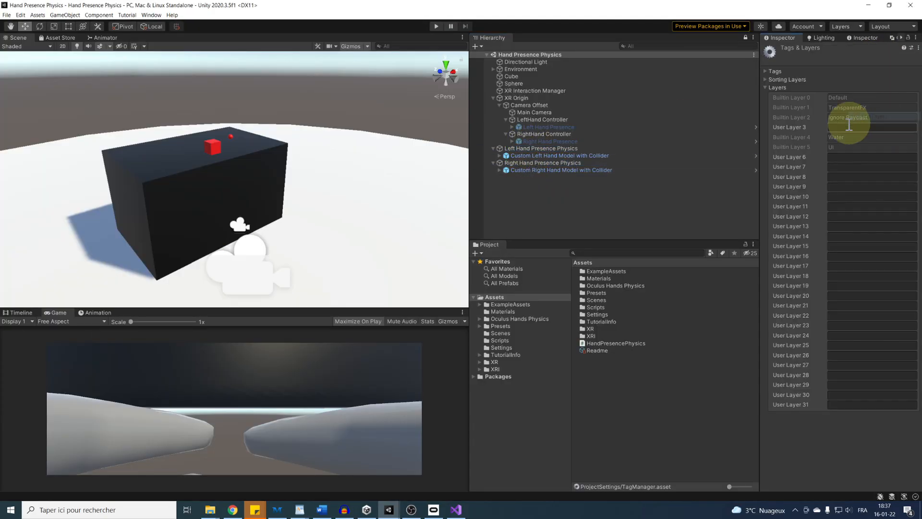
pyautogui.click(853, 157)
pyautogui.write('Left Hand Physi')
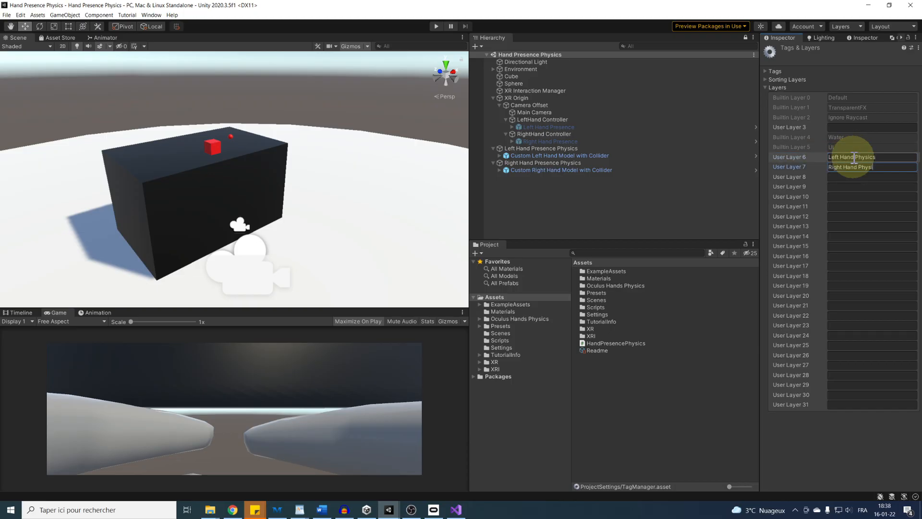
pyautogui.write('cs')
# - Set the layer of Left Hand Presence Physics and all its children to Left Hand Physics
pyautogui.click(536, 148)
pyautogui.click(893, 61)
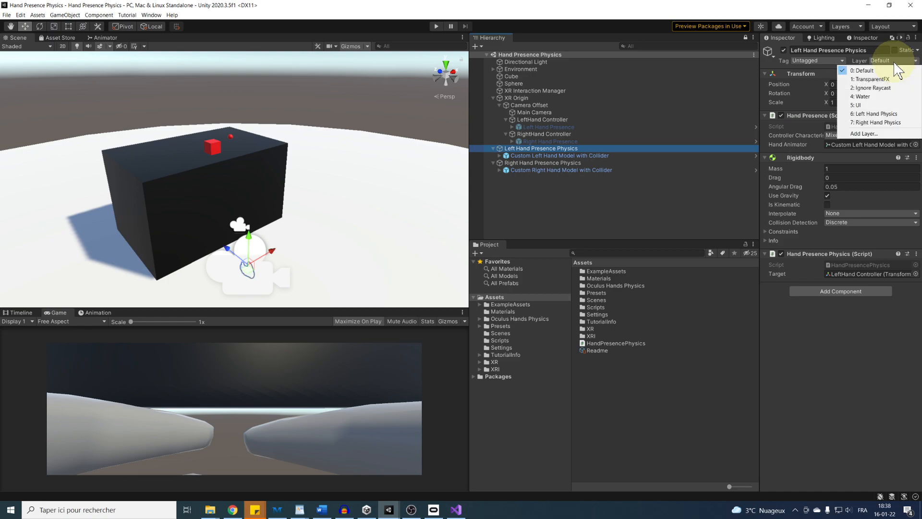
pyautogui.click(874, 114)
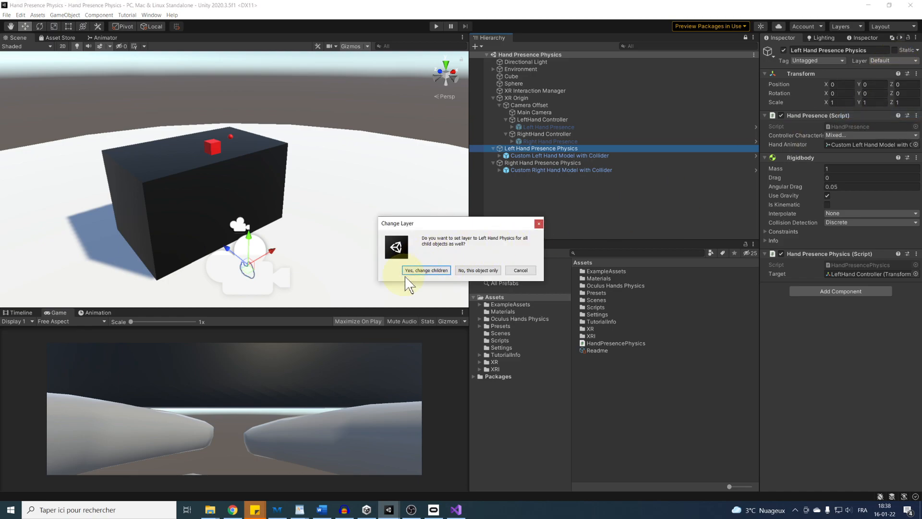
pyautogui.click(428, 271)
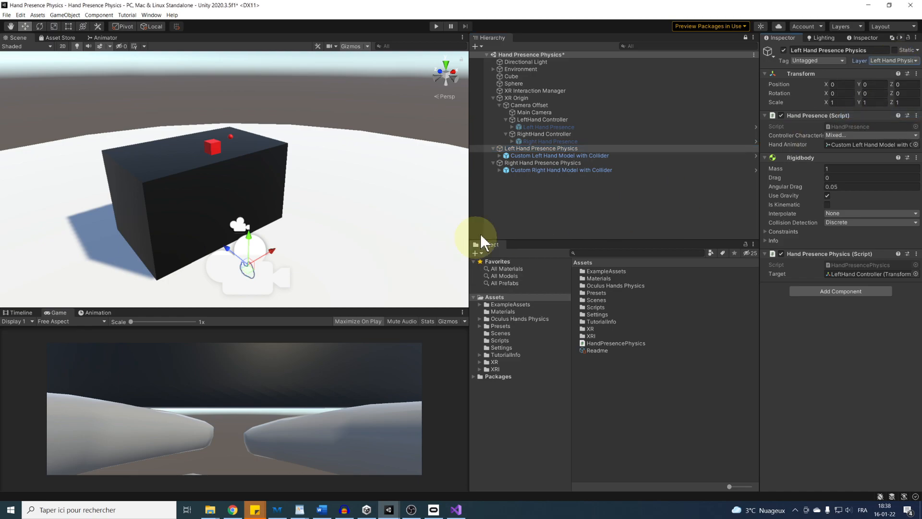
# - Set the layer of Right Hand Presence Physics and all its children to Right Hand Physics
pyautogui.click(529, 162)
pyautogui.click(893, 61)
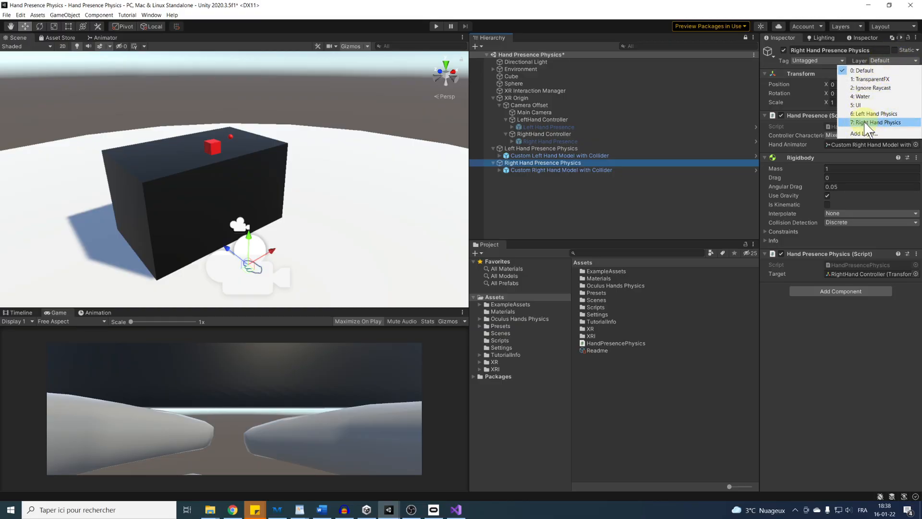
pyautogui.click(874, 121)
pyautogui.click(431, 272)
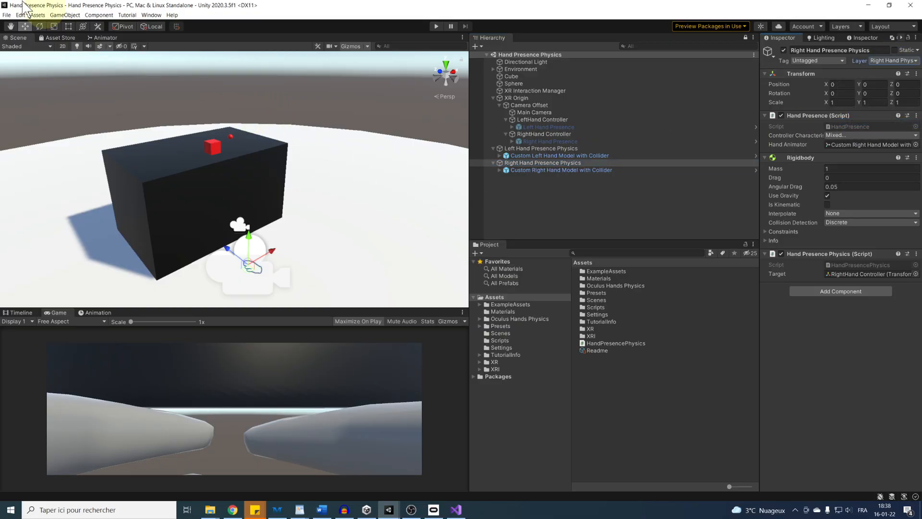
# - In the Physics project settings, disable each hand layer's collision with itself in the Layer Collision Matrix, and play the scene
pyautogui.click(21, 15)
pyautogui.click(75, 242)
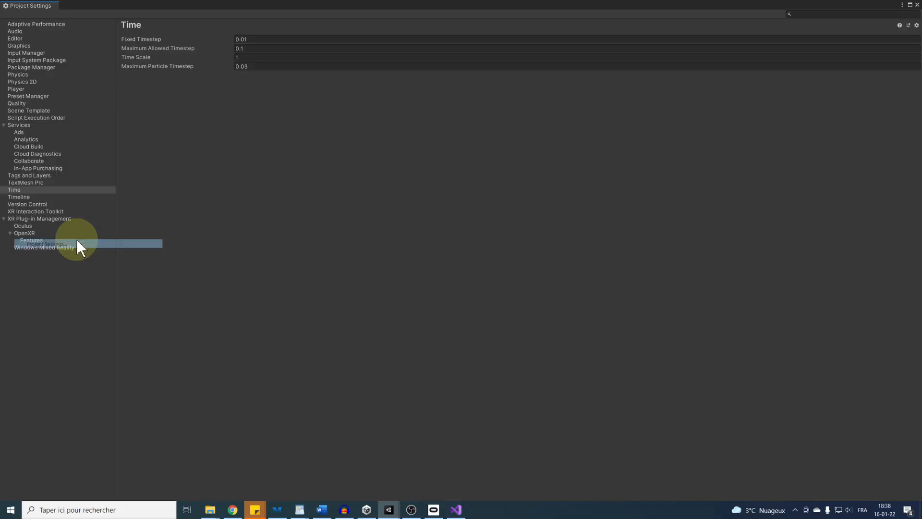
pyautogui.click(17, 75)
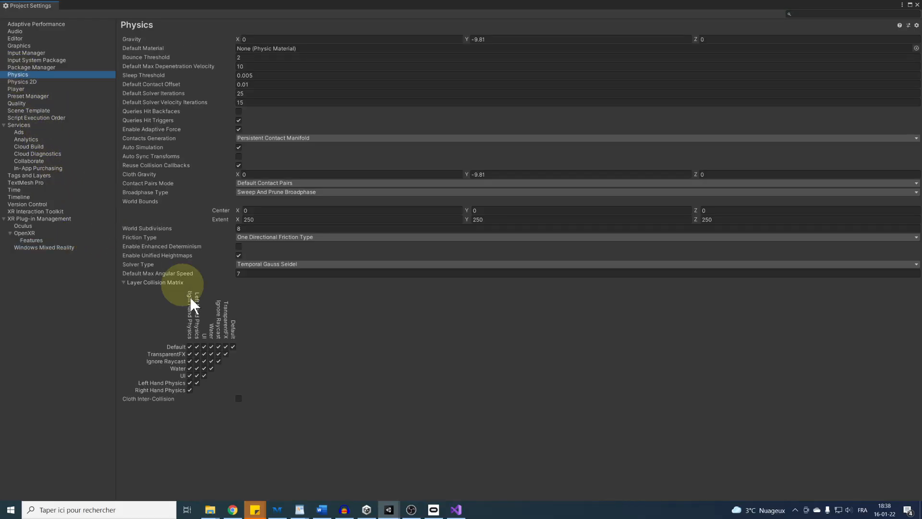
pyautogui.click(190, 390)
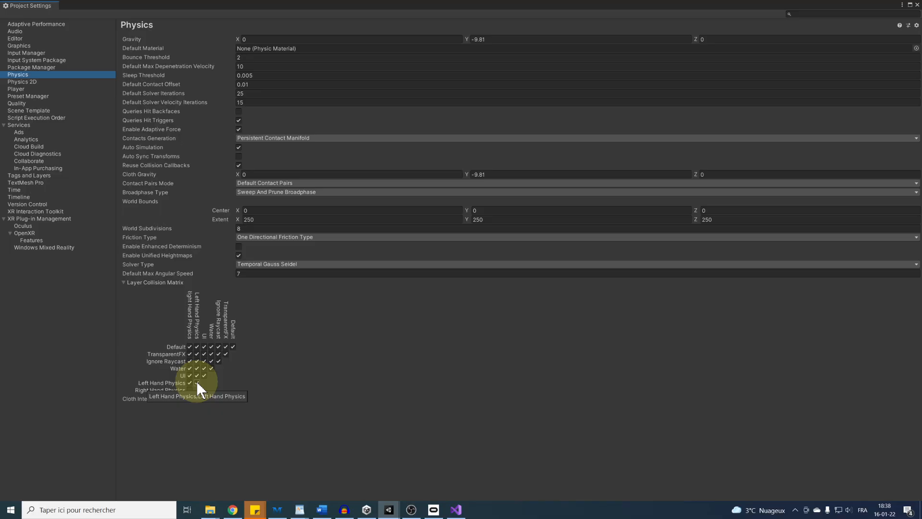
pyautogui.click(197, 382)
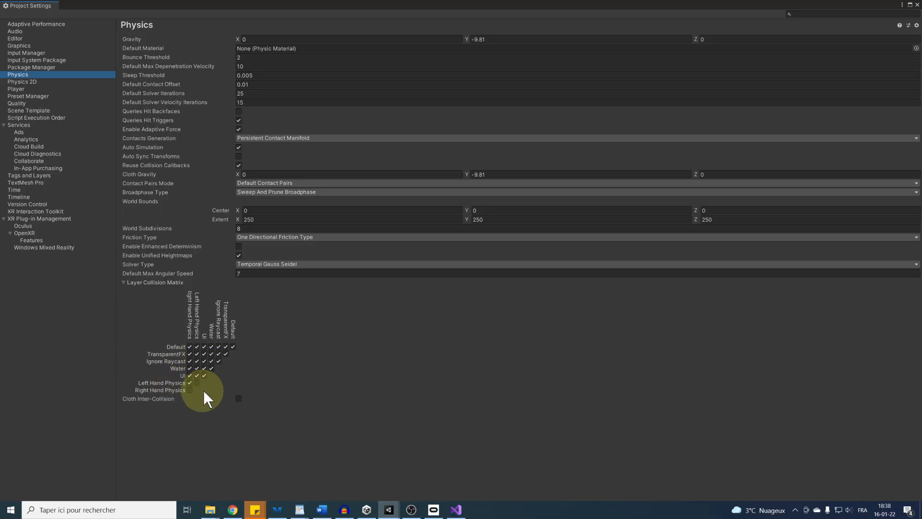
pyautogui.click(918, 6)
pyautogui.click(436, 26)
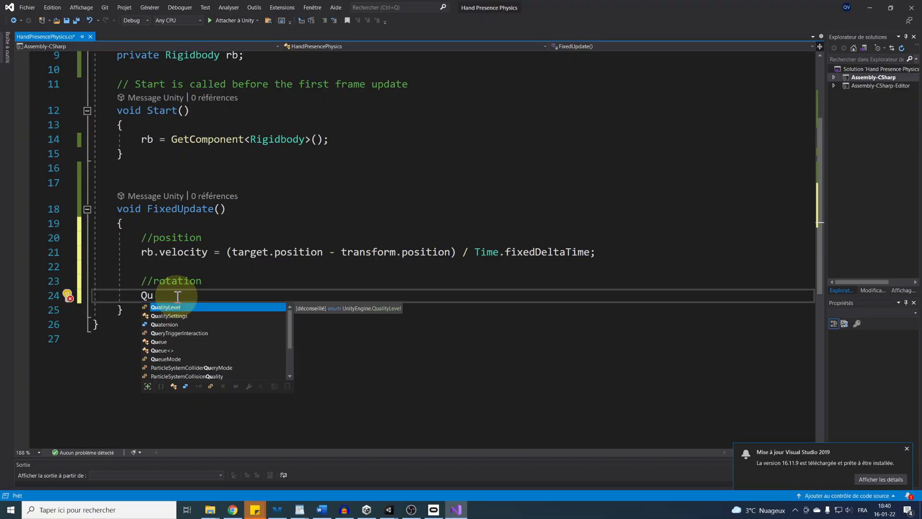
# - In FixedUpdate, declare Quaternion rotationDifference as target.rotation * Quaternion.Inverse(transform.rotation) under the rotation comment, and save the script
pyautogui.write('aternion r')
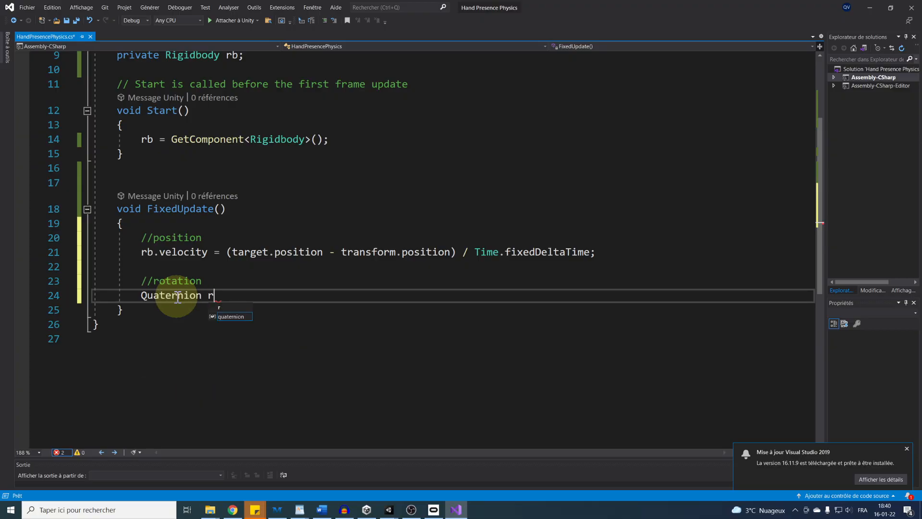
pyautogui.write('otation')
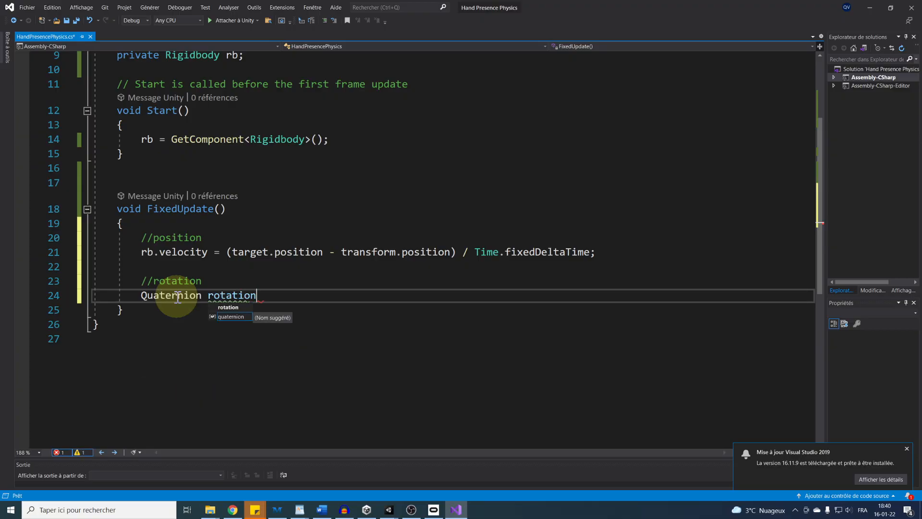
pyautogui.write('Difference = tar')
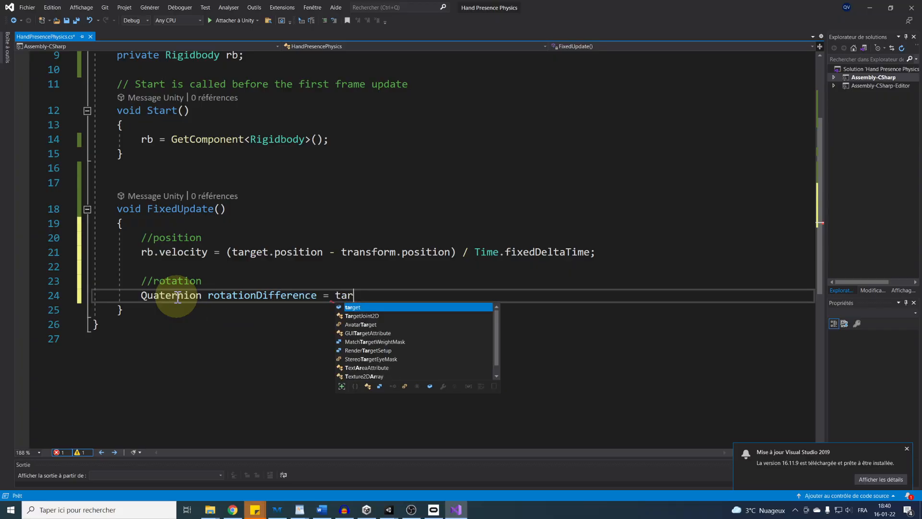
pyautogui.write('get.rotation * Q')
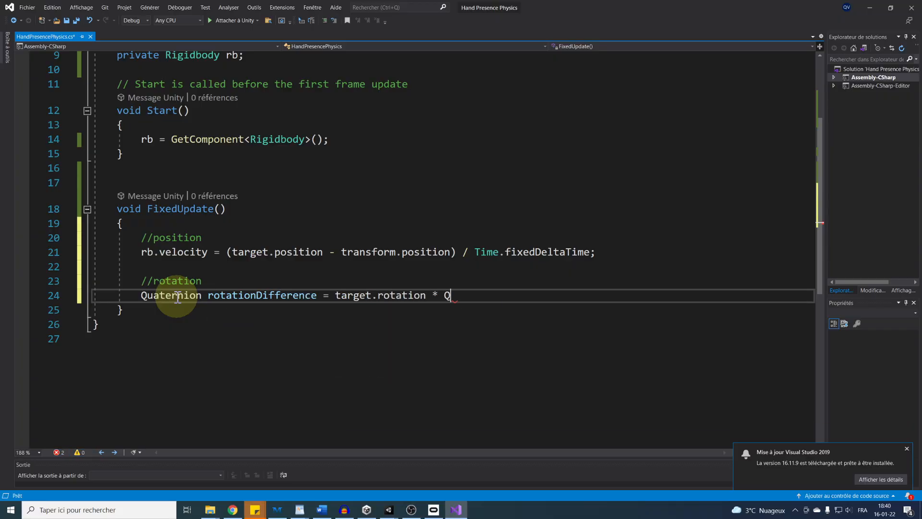
pyautogui.write('uaternion.Inverse(tran')
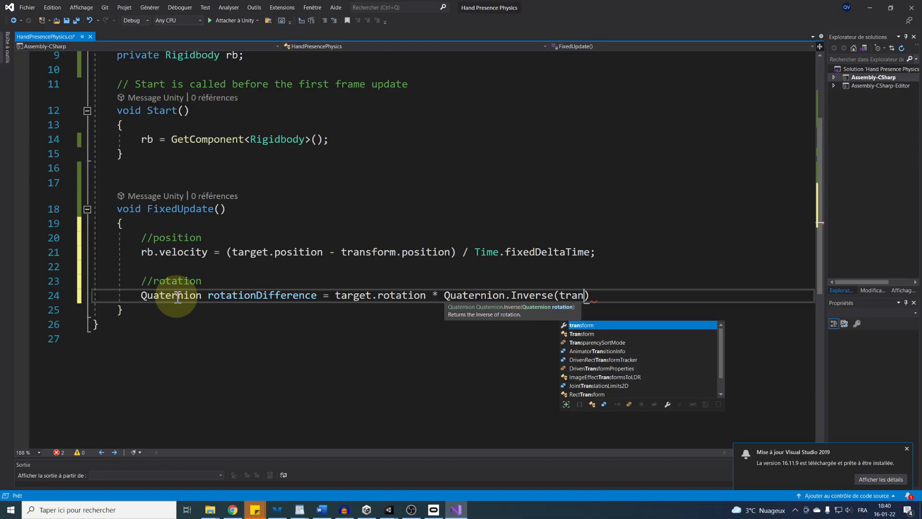
pyautogui.write('sform.rotation);')
pyautogui.hotkey('ctrl', 's')
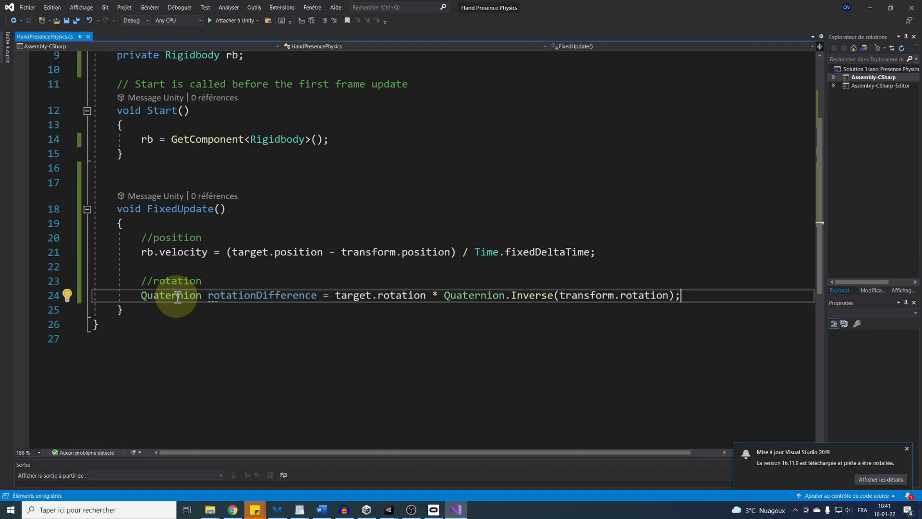
# - Add a rotationDifference.ToAngleAxis call that outputs float angleInDegree and Vector3 rotationAxis
pyautogui.press('Return')
pyautogui.write('rotationDifference./')
pyautogui.write('.ToAngleAxis(out ')
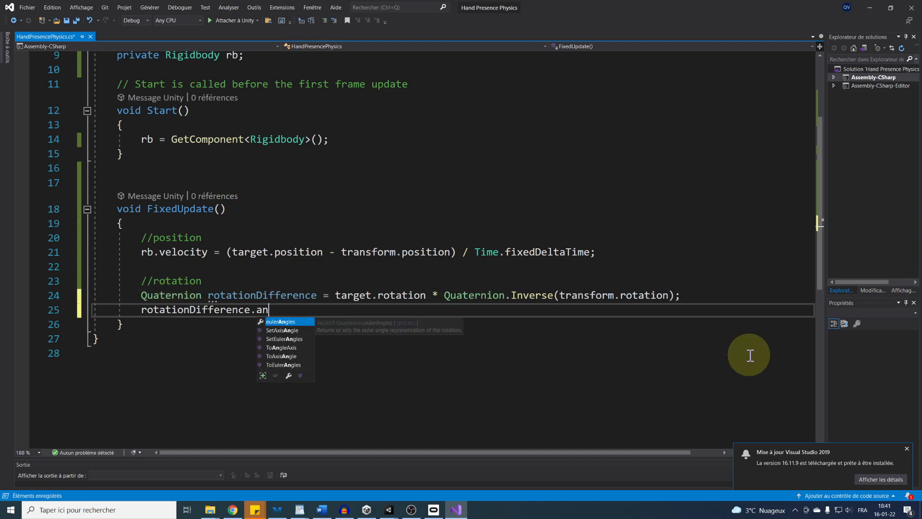
pyautogui.write('float ang')
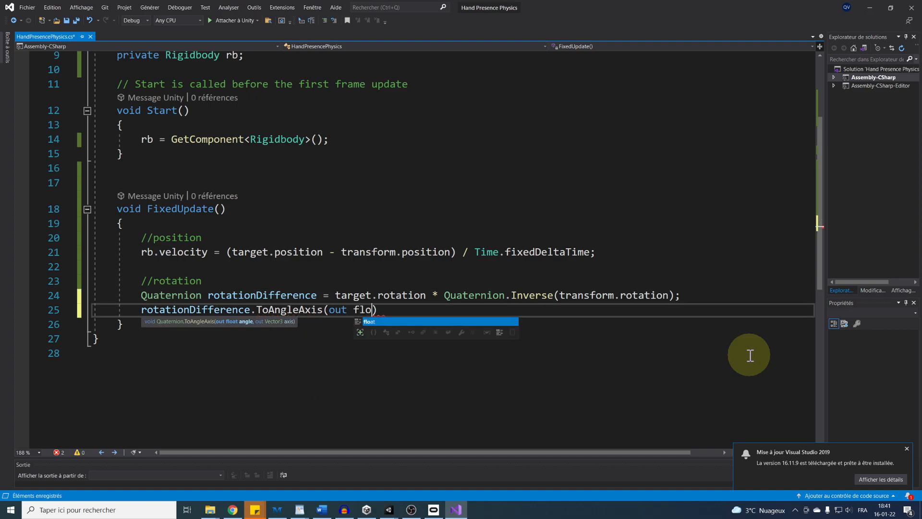
pyautogui.write('leInDegree, out Vector3 ro')
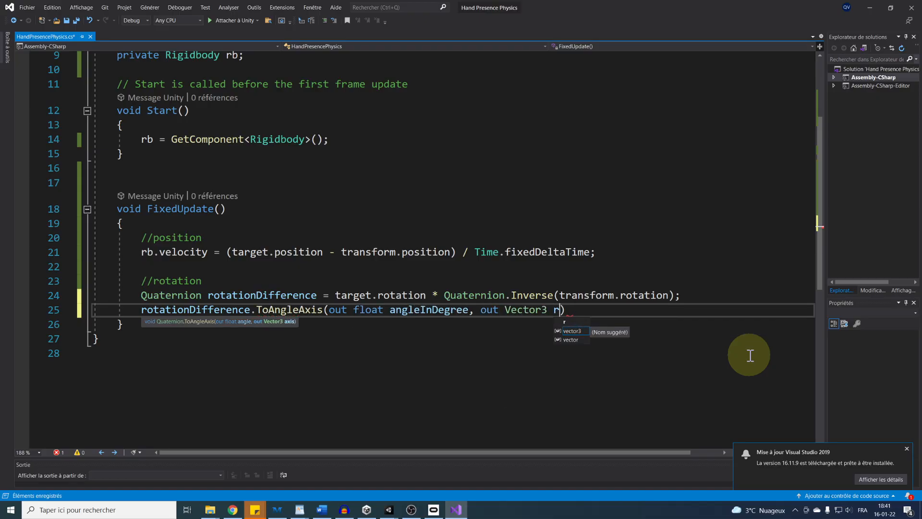
pyautogui.write('tationAxis);')
# - Below the ToAngleAxis call, declare Vector3 rotationDifferenceInDegree as angleInDegree * rotationAxis
pyautogui.press('Return')
pyautogui.press('Return')
pyautogui.write('Ve')
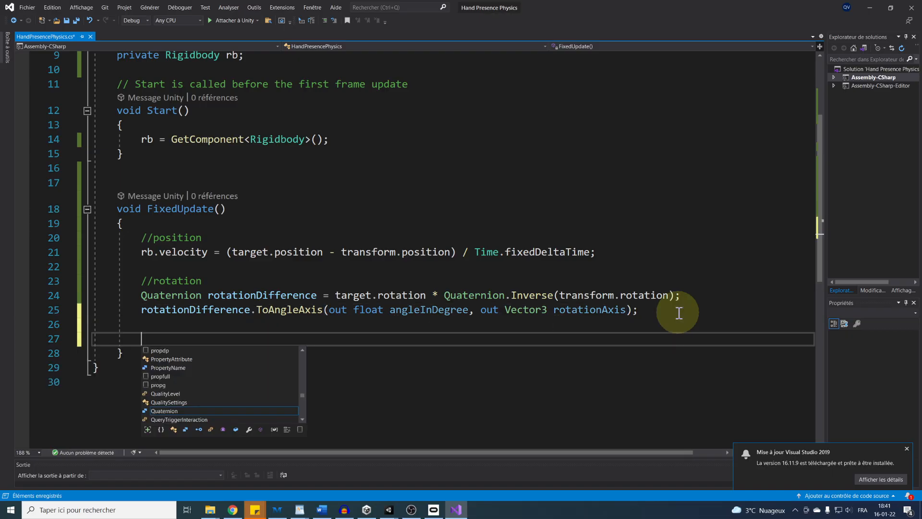
pyautogui.write('ctor3 rotat')
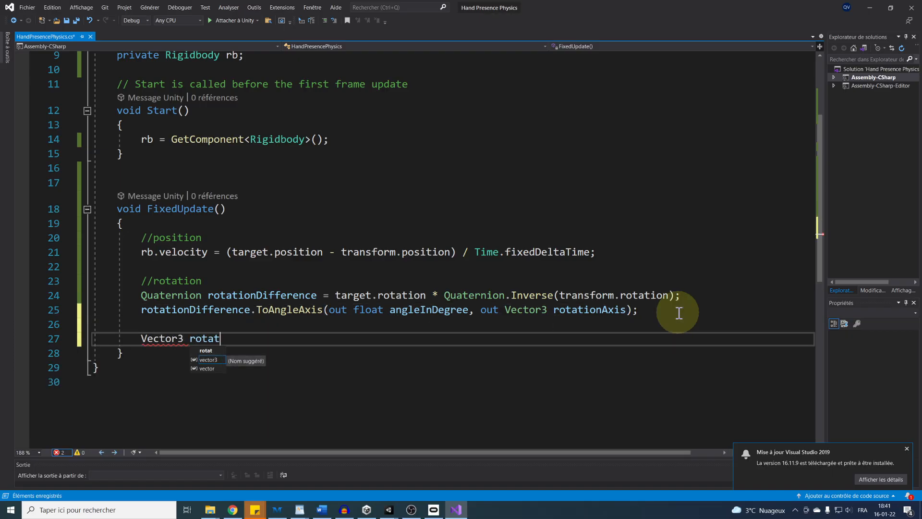
pyautogui.write('ionDifferenceI')
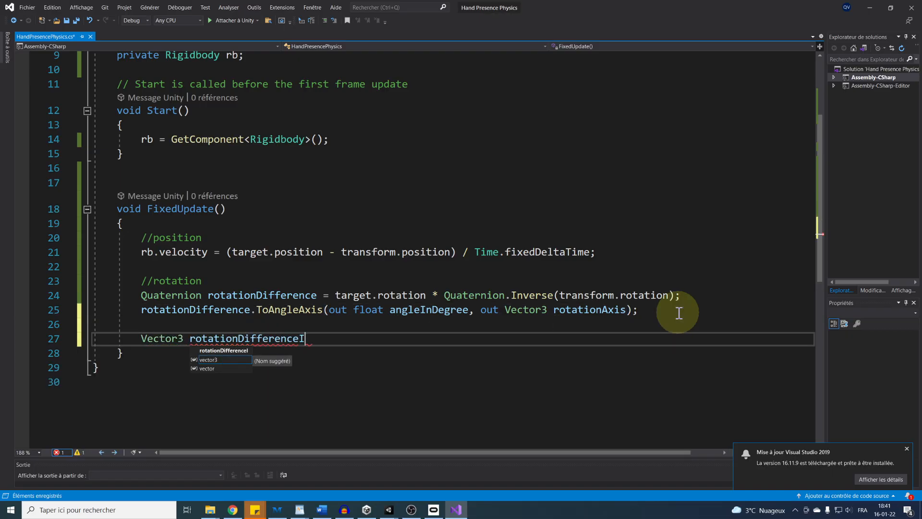
pyautogui.write('nDegree = an')
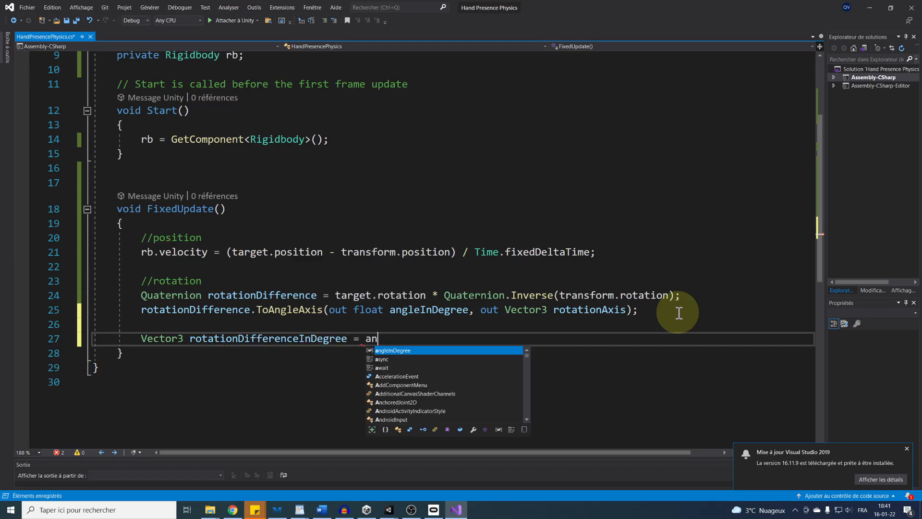
pyautogui.write('gleInDegree * rotationAxis;')
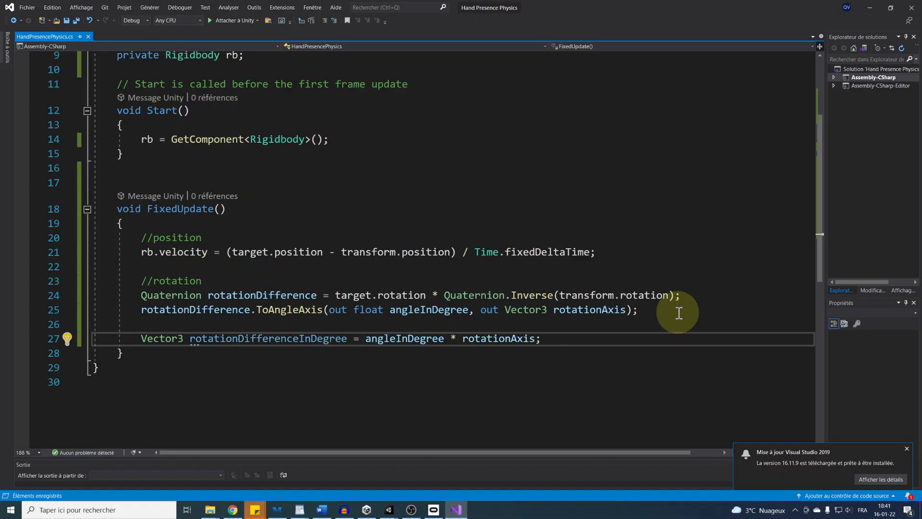
# - Assign rb.angularVelocity the parenthesised expression (rotationDifferenceInDegree / Time.fixedDeltaTime) at the end of FixedUpdate
pyautogui.press('Return')
pyautogui.press('Return')
pyautogui.write('rb.a')
pyautogui.write('ngularDrag ')
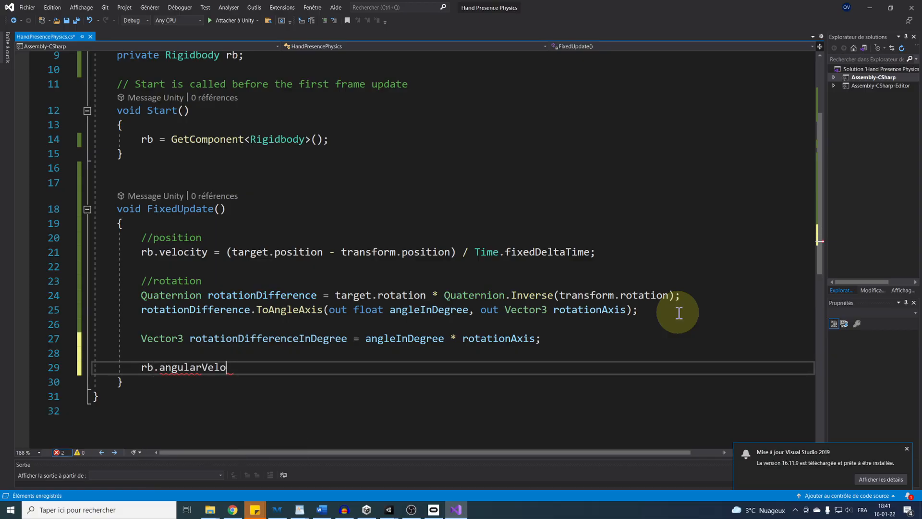
pyautogui.write(' rota')
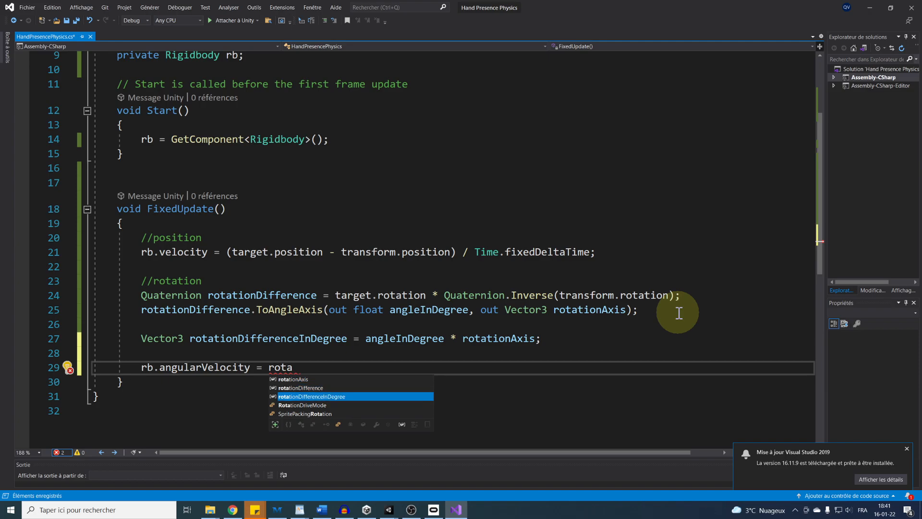
pyautogui.press('Tab')
pyautogui.write('/')
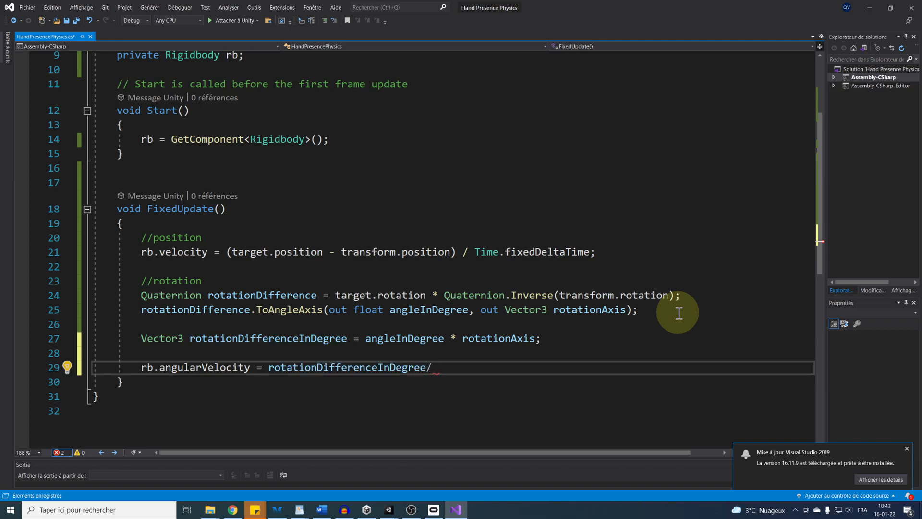
pyautogui.write('Time')
pyautogui.press('BackSpace')
pyautogui.write('.fixedDeltaTime)')
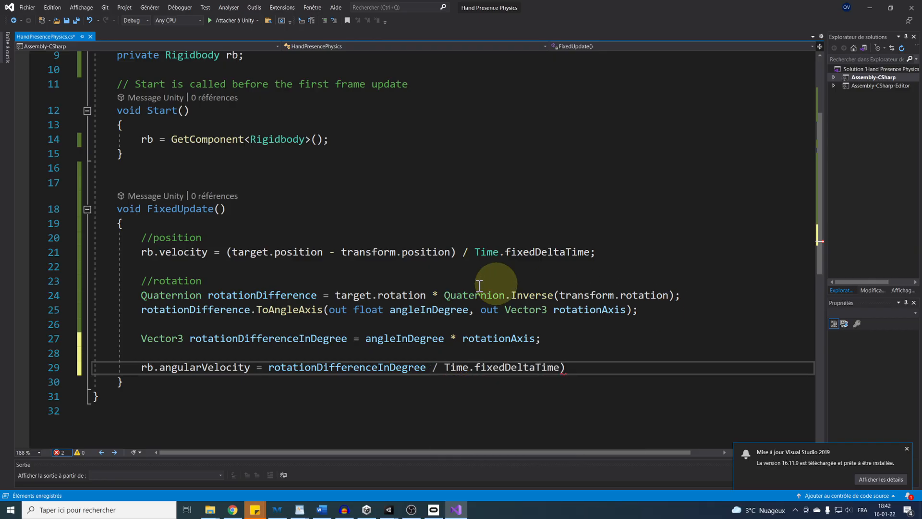
pyautogui.click(270, 367)
pyautogui.write('(')
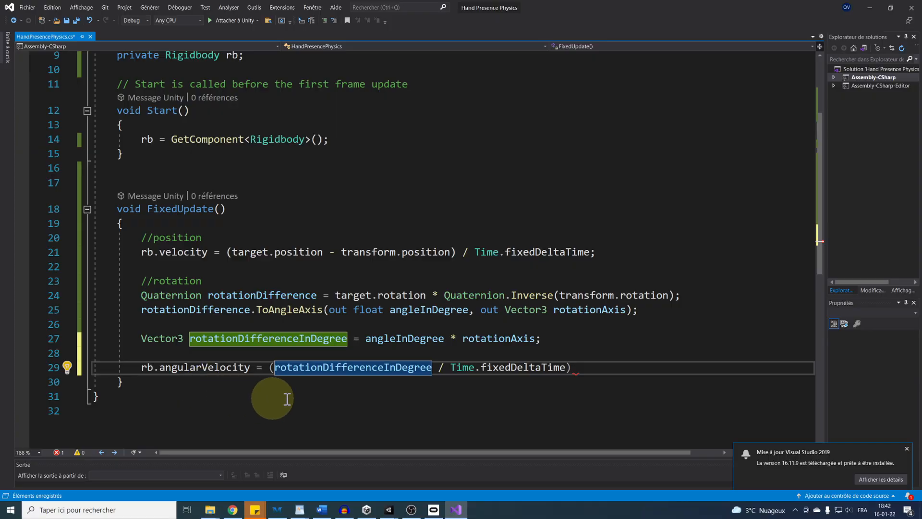
# - Multiply rotationDifferenceInDegree by Mathf.Deg2Rad in the angularVelocity assignment, end the statement with a semicolon, and save the script
pyautogui.doubleClick(224, 368)
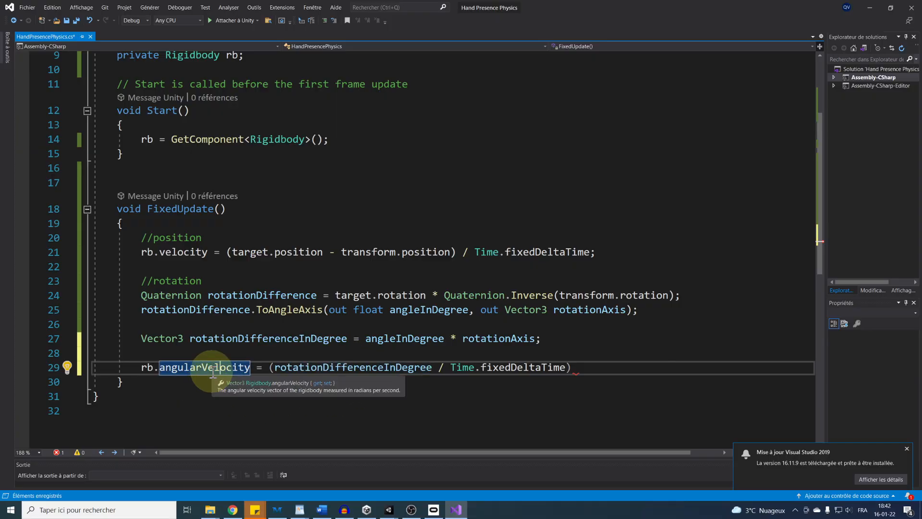
pyautogui.click(219, 369)
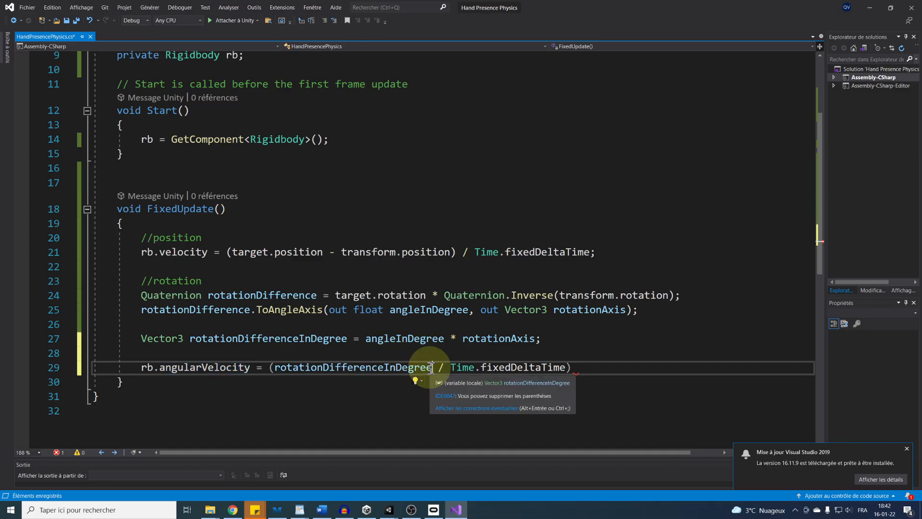
pyautogui.click(423, 368)
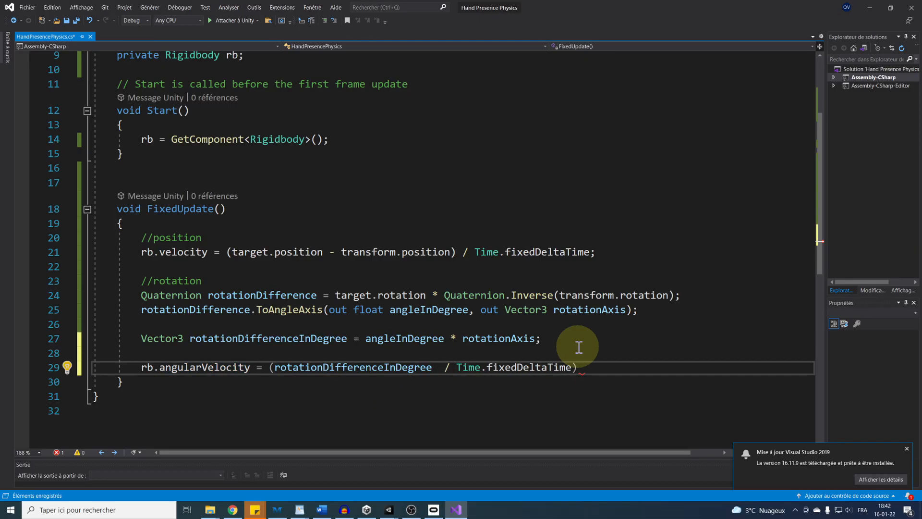
pyautogui.write('*')
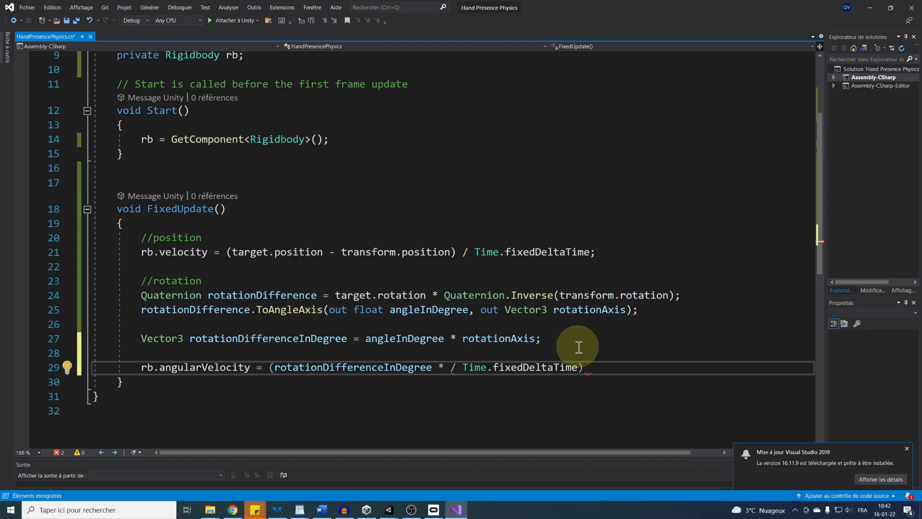
pyautogui.write('Mathf.deg')
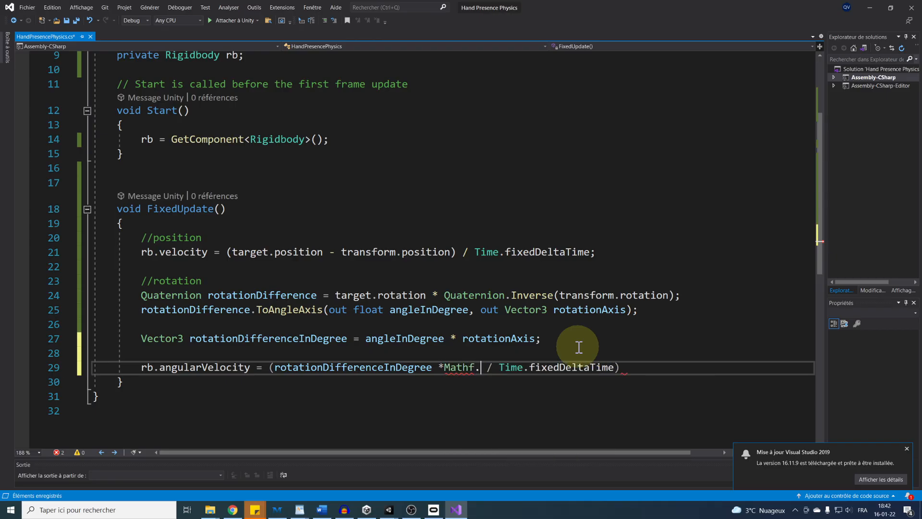
pyautogui.press('Tab')
pyautogui.hotkey('ctrl', 's')
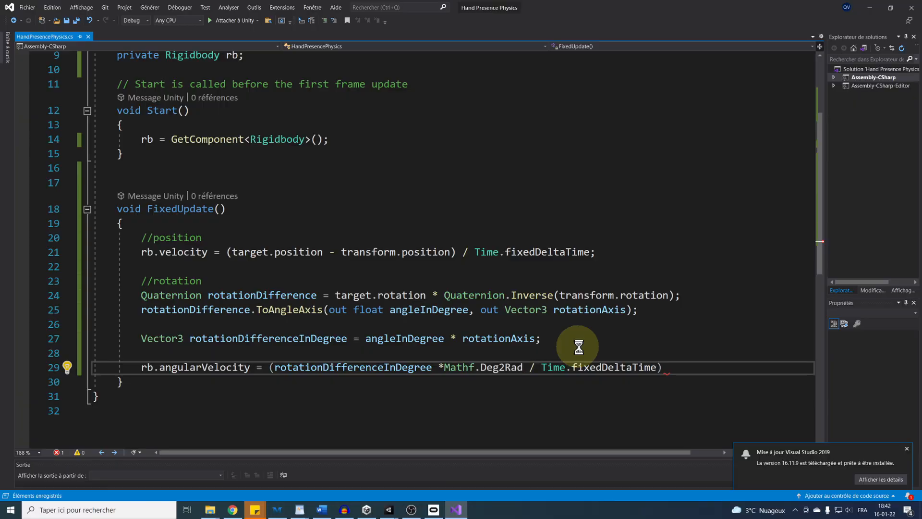
pyautogui.click(672, 367)
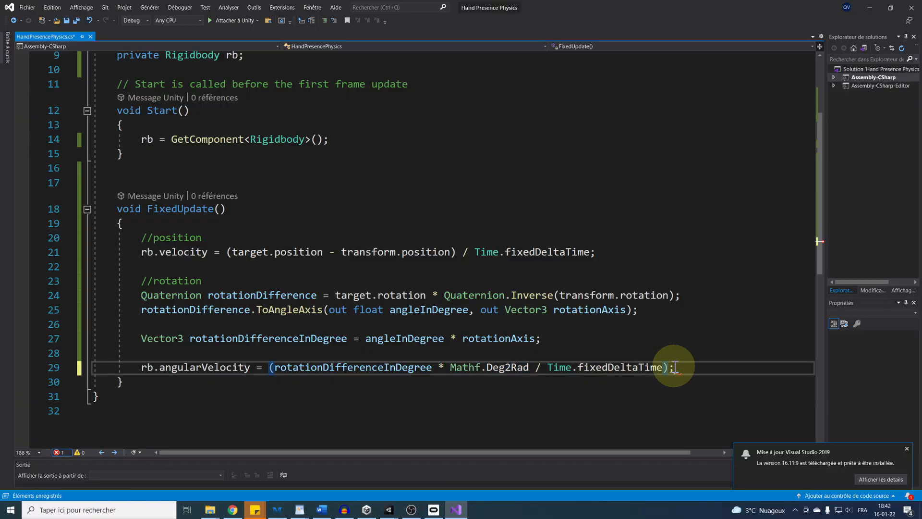
pyautogui.click(695, 379)
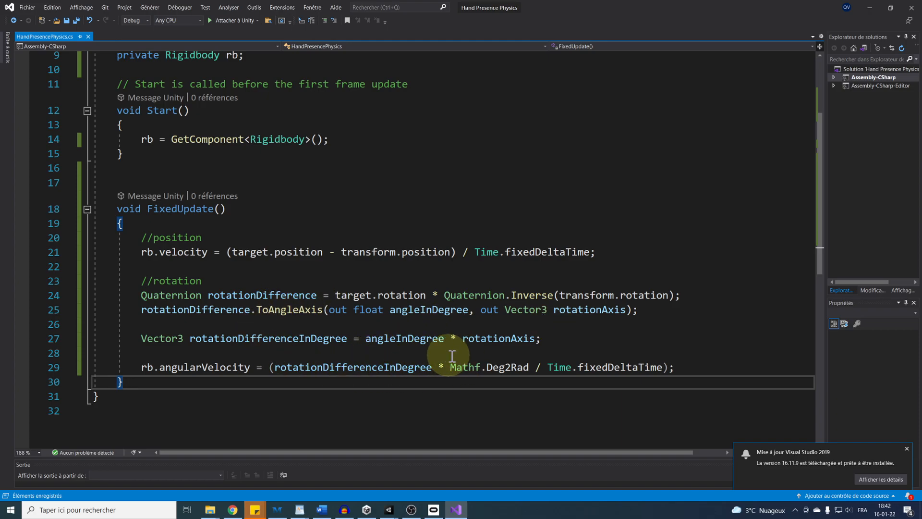
# - Switch to Unity and play the scene to test the physics hands' rotation, and stop it
pyautogui.click(869, 8)
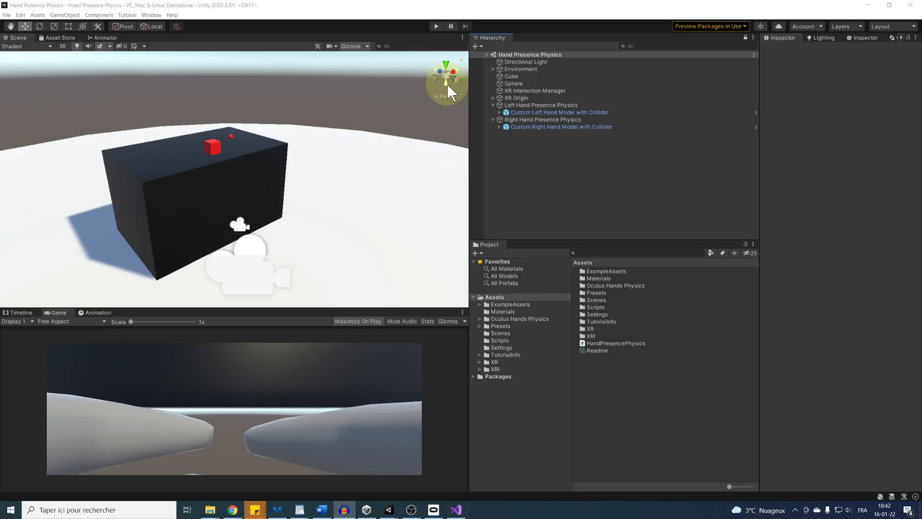
pyautogui.click(436, 27)
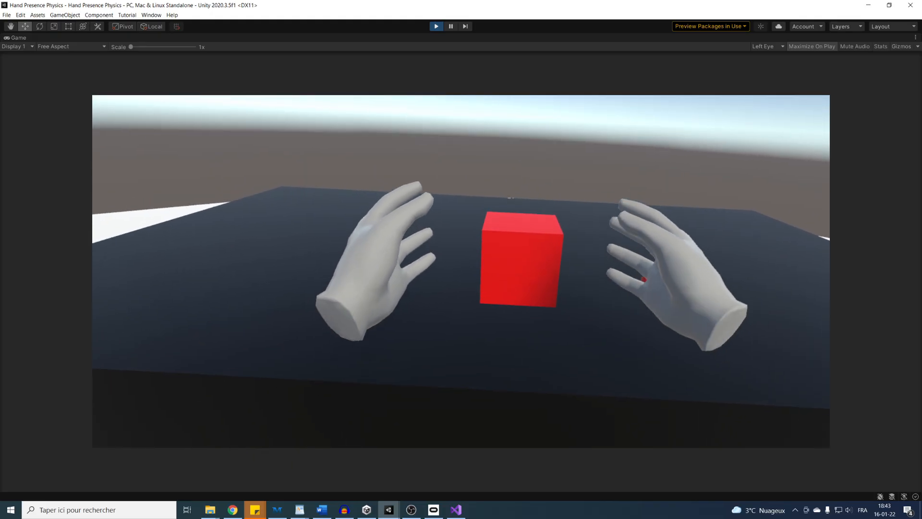
pyautogui.click(441, 27)
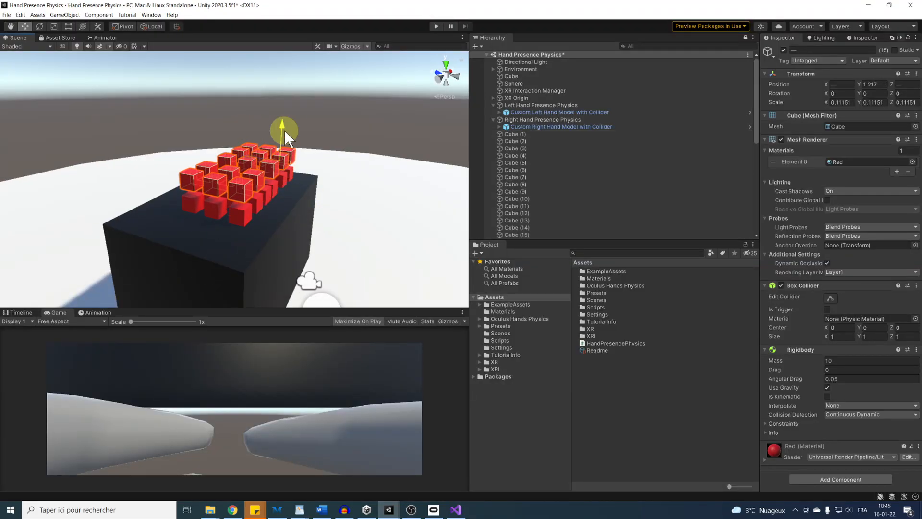
# - Stack further copies of the selected cube layer above the table up to Y 1.528, and play the scene
pyautogui.moveTo(285, 131); pyautogui.dragTo(280, 113)
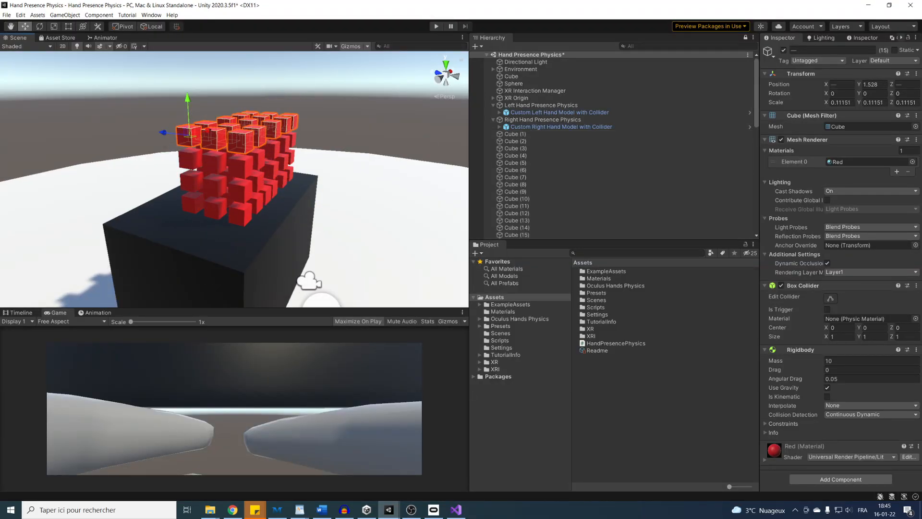
pyautogui.click(436, 26)
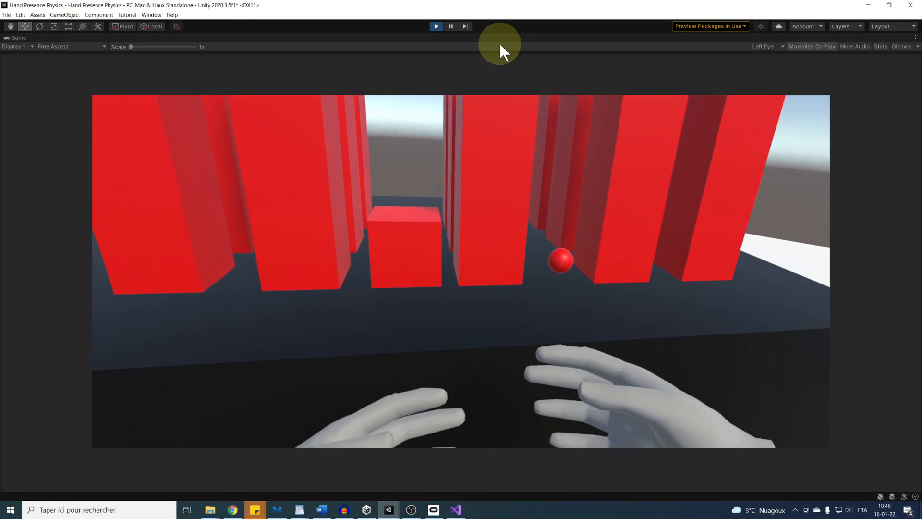